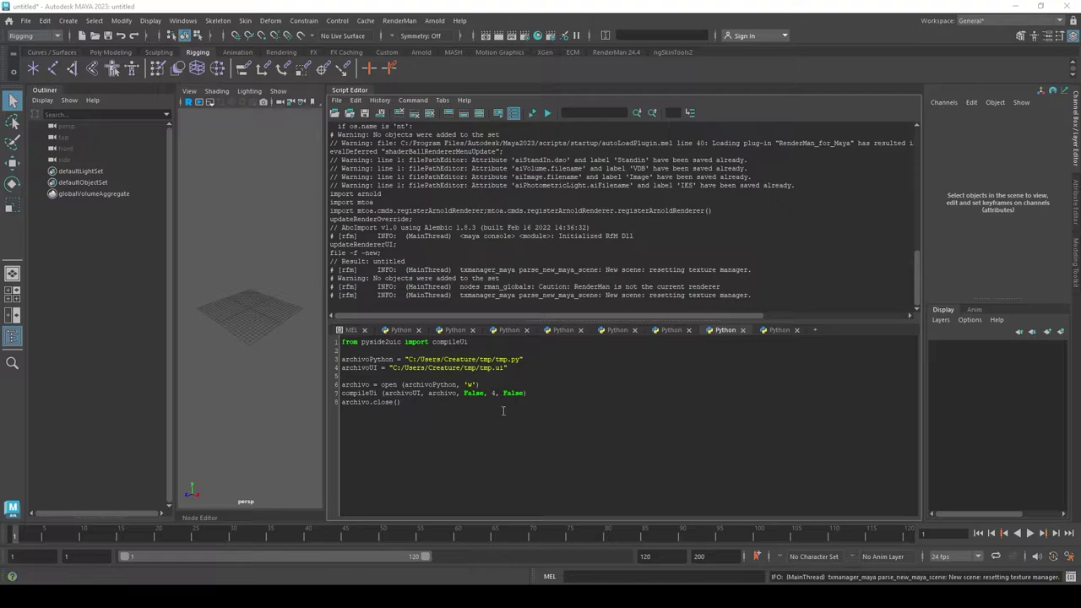
Restore the Maya window and move it aside to reveal the folder windows.
{"action": "key", "text": "ctrl+a"}
{"action": "left_click", "coordinate": [562, 446]}
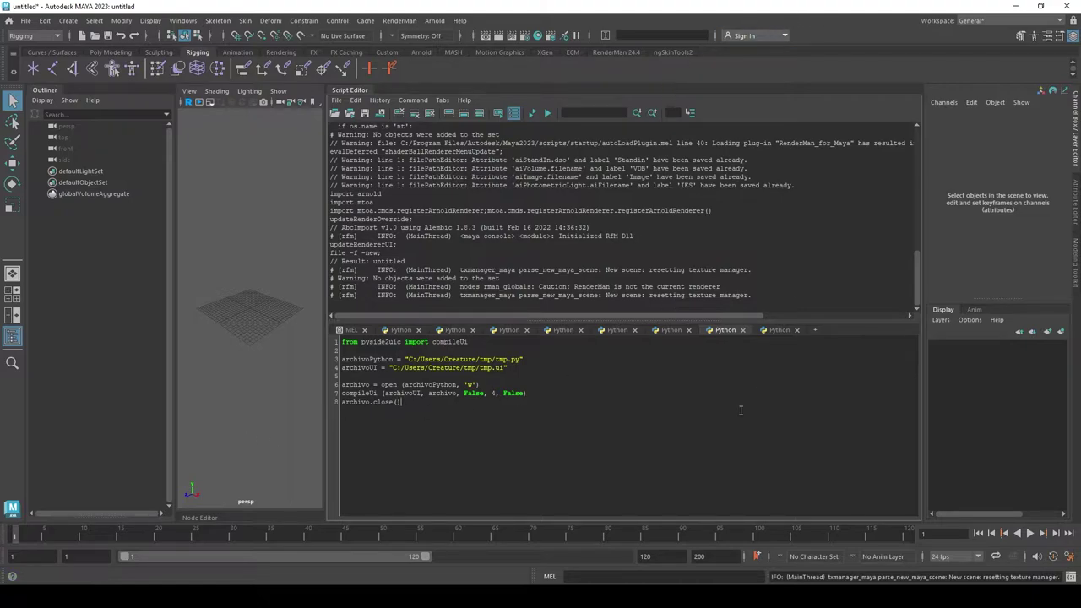
{"action": "double_click", "coordinate": [793, 6]}
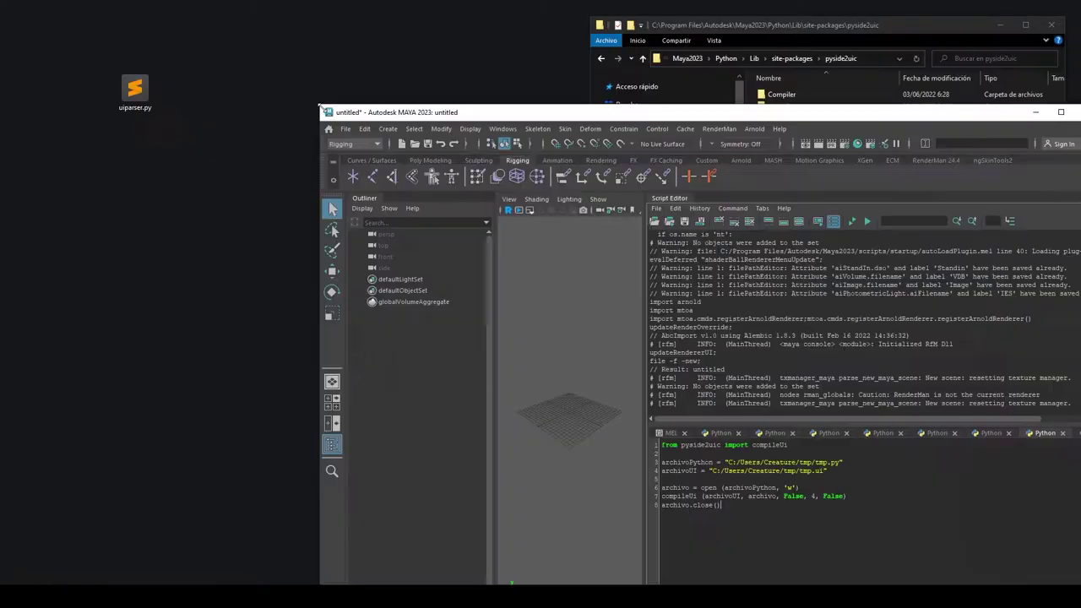
{"action": "mouse_move", "coordinate": [22, 38]}
{"action": "left_mouse_down"}
{"action": "mouse_move", "coordinate": [429, 152]}
{"action": "mouse_move", "coordinate": [113, 77]}
{"action": "left_mouse_up"}
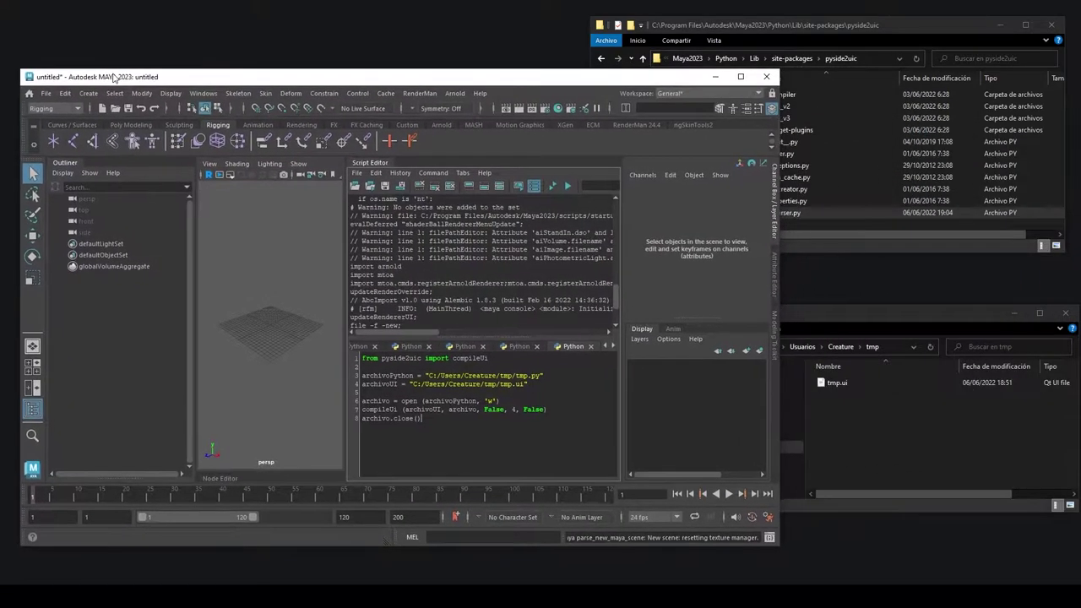
Check the full path C:\Users\Creature\tmp of the tmp folder, which holds only tmp.ui.
{"action": "left_click", "coordinate": [788, 347]}
{"action": "left_click", "coordinate": [867, 346]}
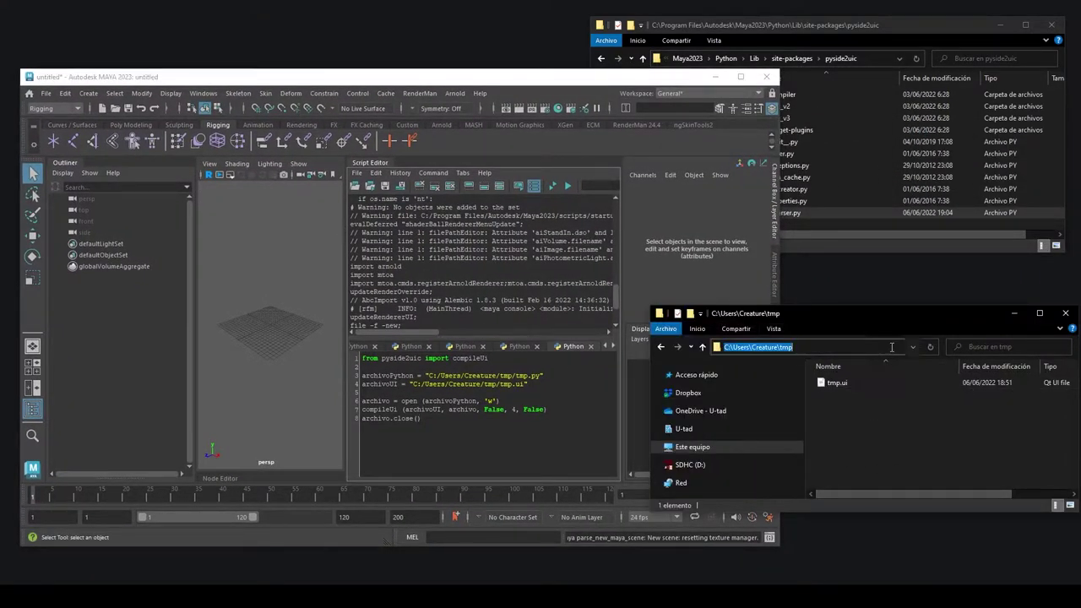
{"action": "left_click", "coordinate": [816, 405]}
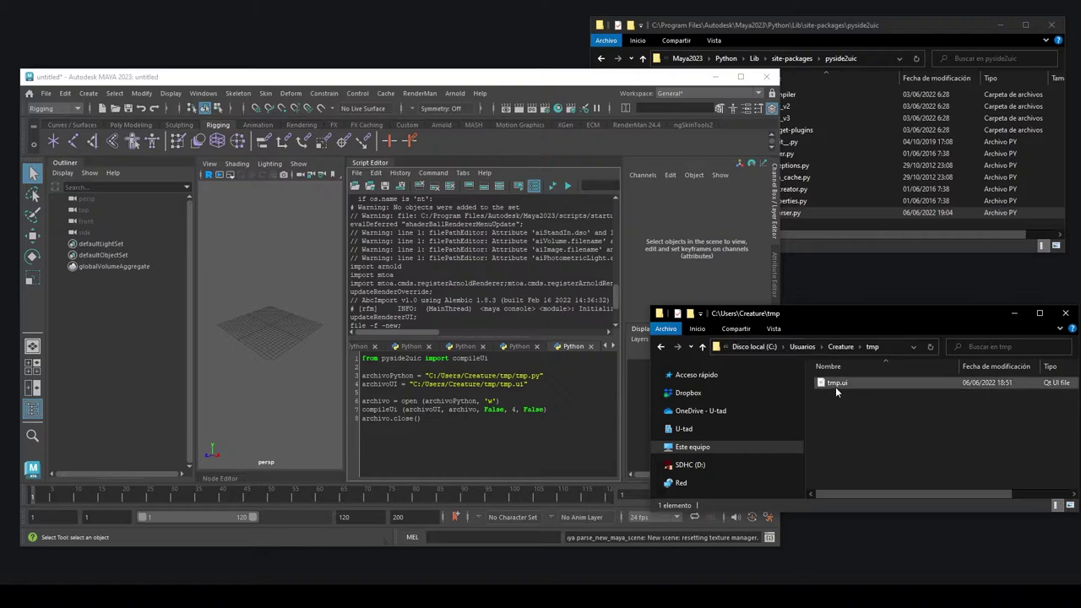
Clear the Script Editor output history and maximize Maya again.
{"action": "left_click", "coordinate": [426, 431]}
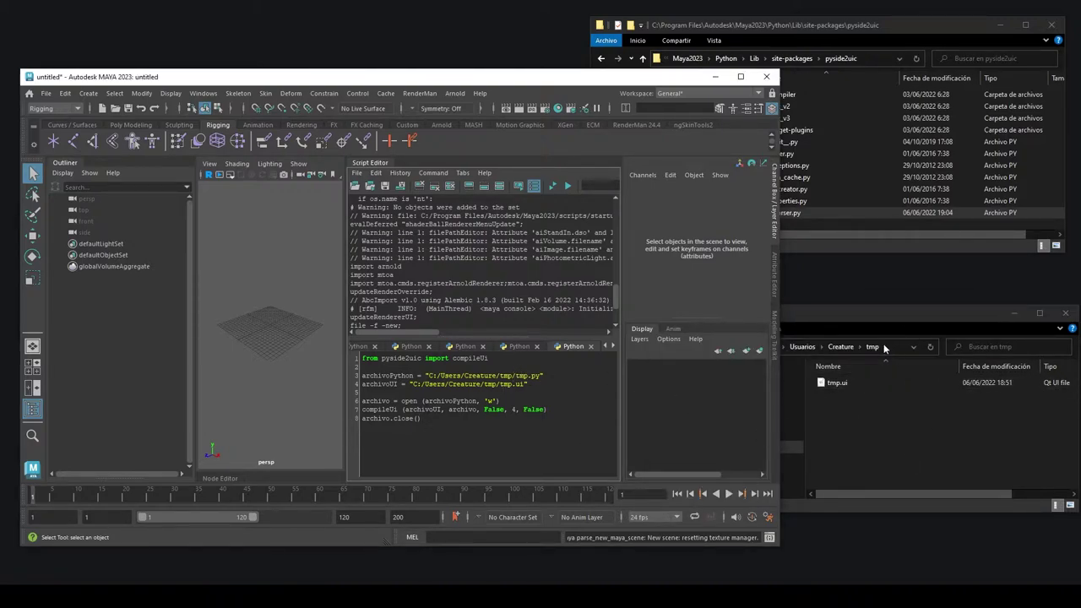
{"action": "left_click_drag", "start_coordinate": [431, 425], "coordinate": [361, 357]}
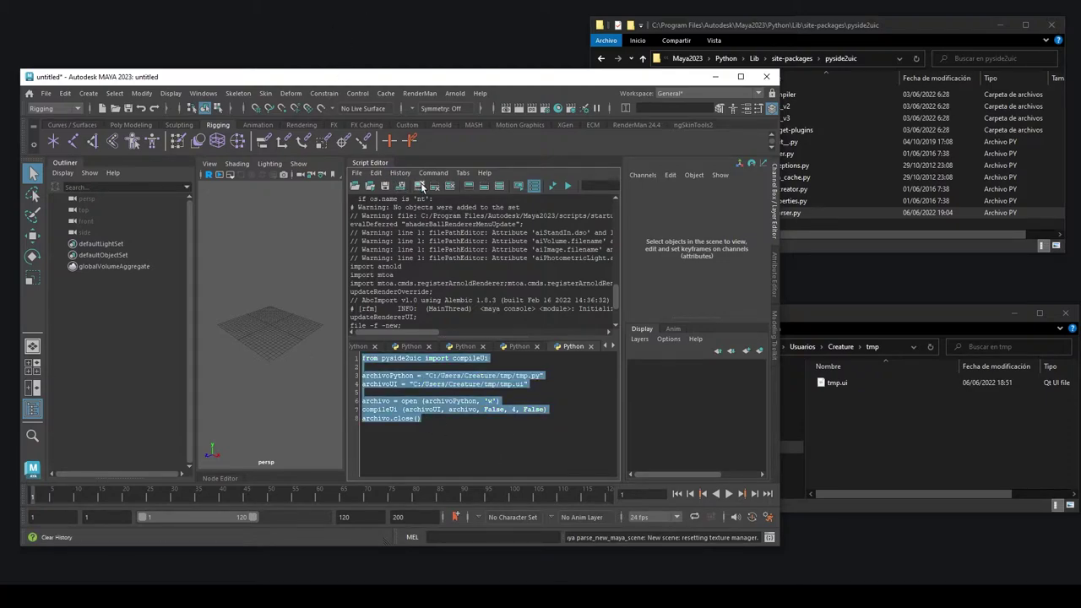
{"action": "left_click", "coordinate": [419, 186]}
{"action": "left_click", "coordinate": [740, 76]}
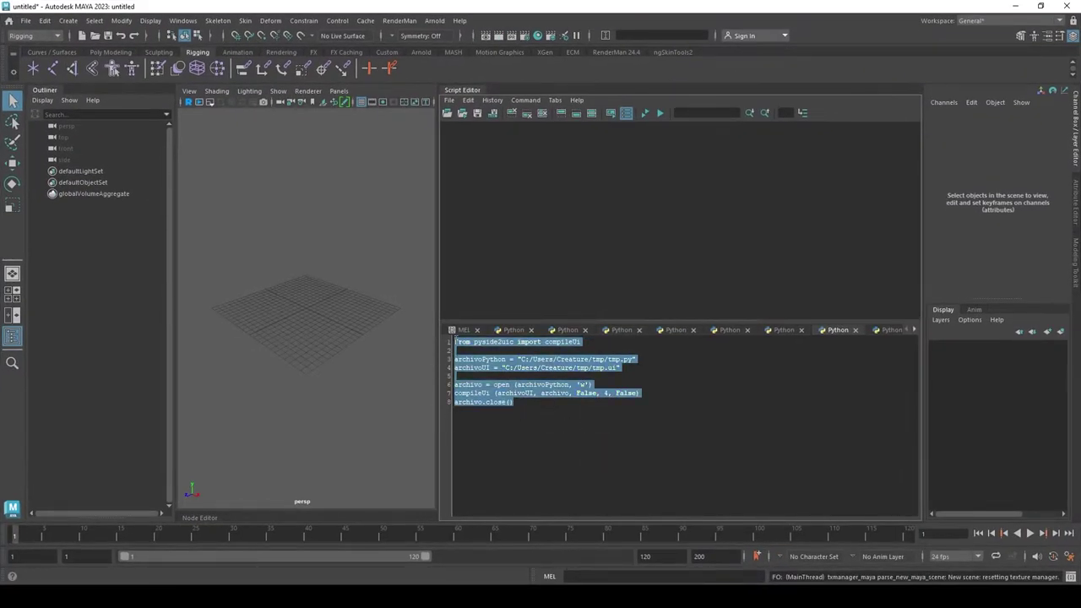
Run the compileUi script and open the empty tmp.py it produced in the tmp folder.
{"action": "key", "text": "ctrl+Return"}
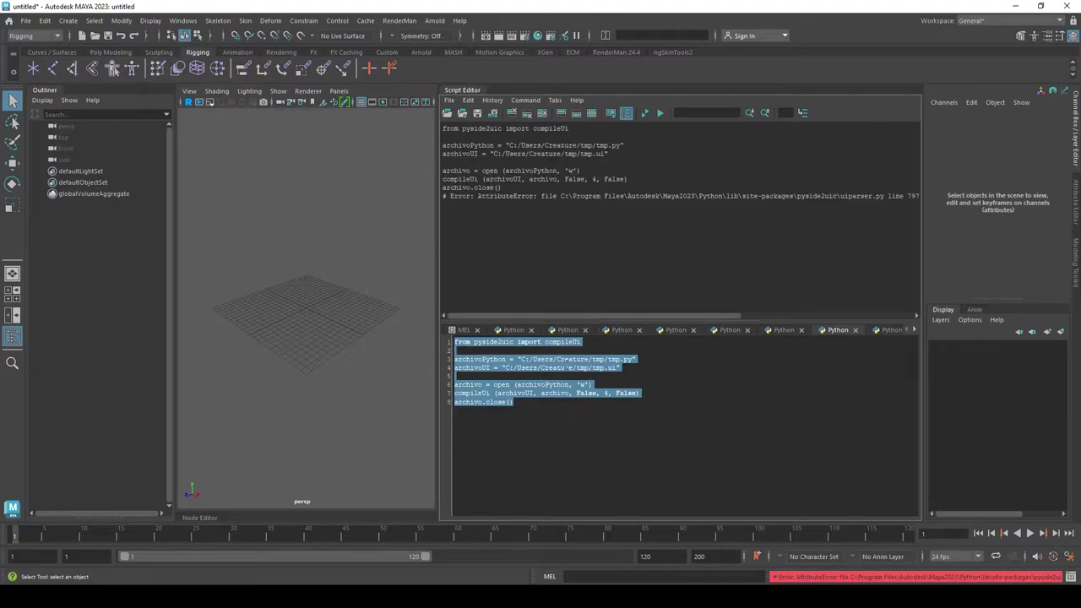
{"action": "left_click", "coordinate": [1040, 6]}
{"action": "left_click", "coordinate": [981, 460]}
{"action": "double_click", "coordinate": [845, 381]}
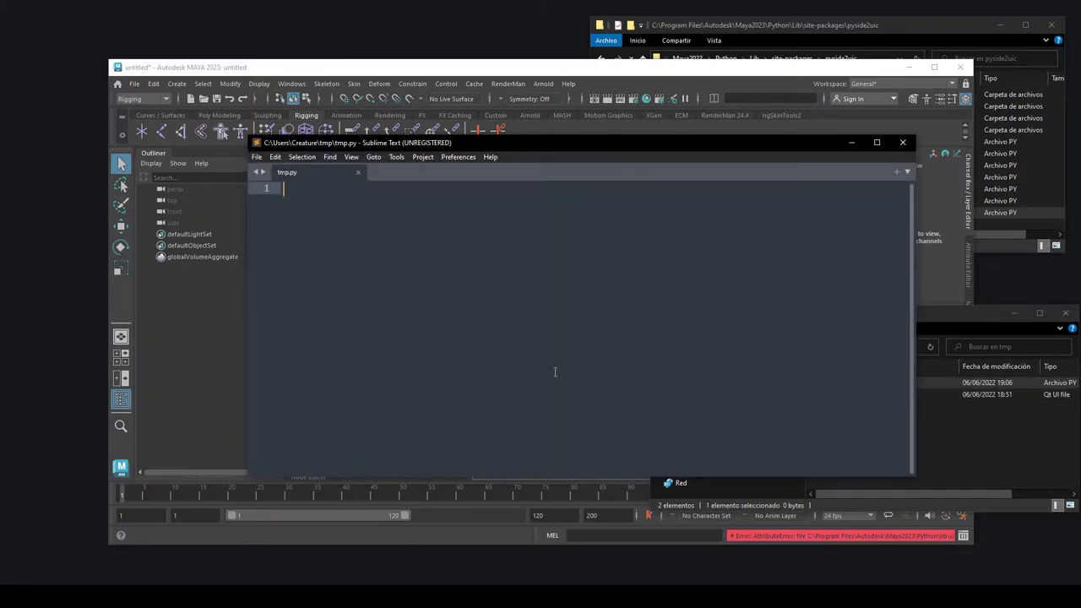
{"action": "left_click", "coordinate": [902, 142]}
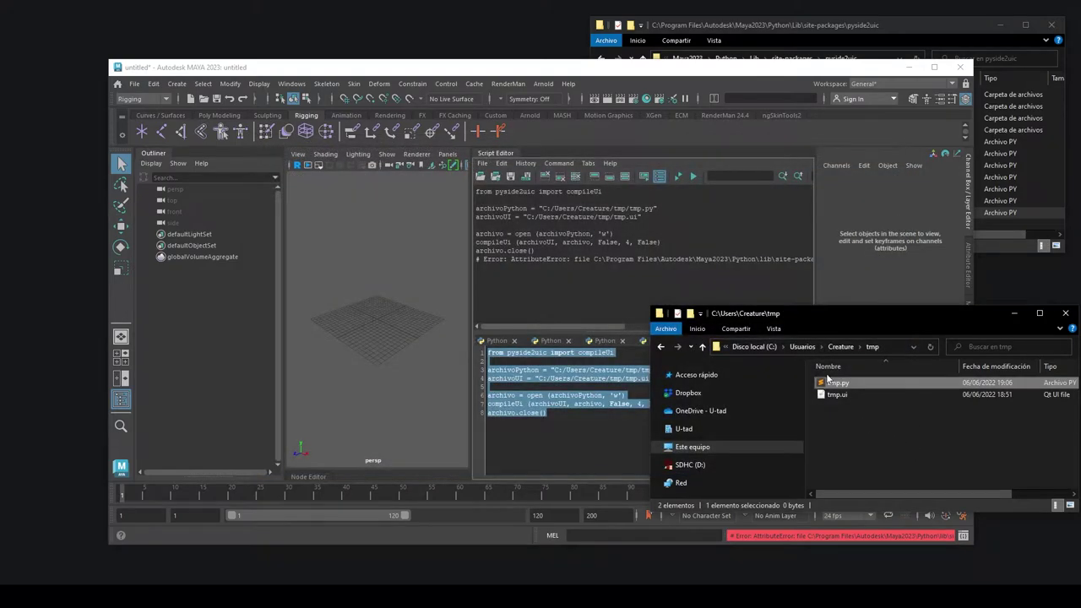
Try to delete tmp.py, retry, and cancel when the deletion keeps failing.
{"action": "right_click", "coordinate": [832, 386]}
{"action": "left_click", "coordinate": [692, 346]}
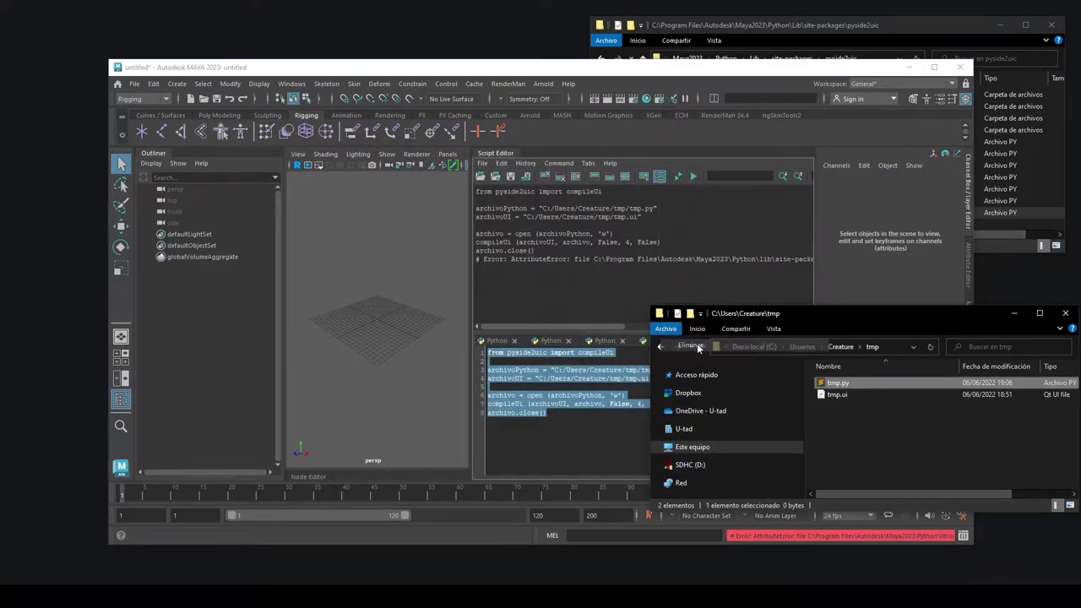
{"action": "left_click", "coordinate": [568, 240]}
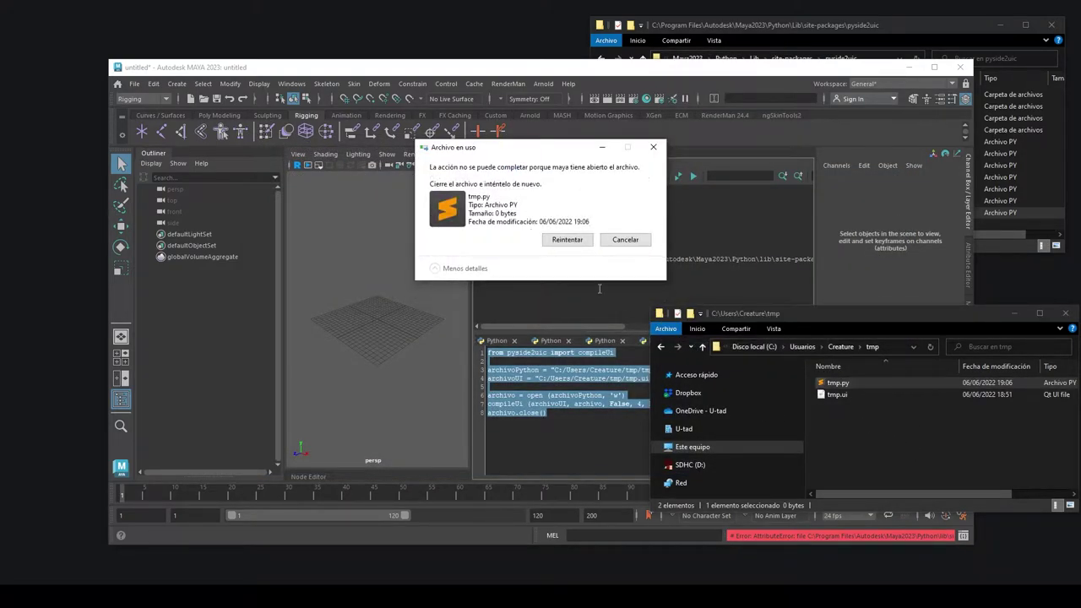
{"action": "left_click", "coordinate": [652, 147]}
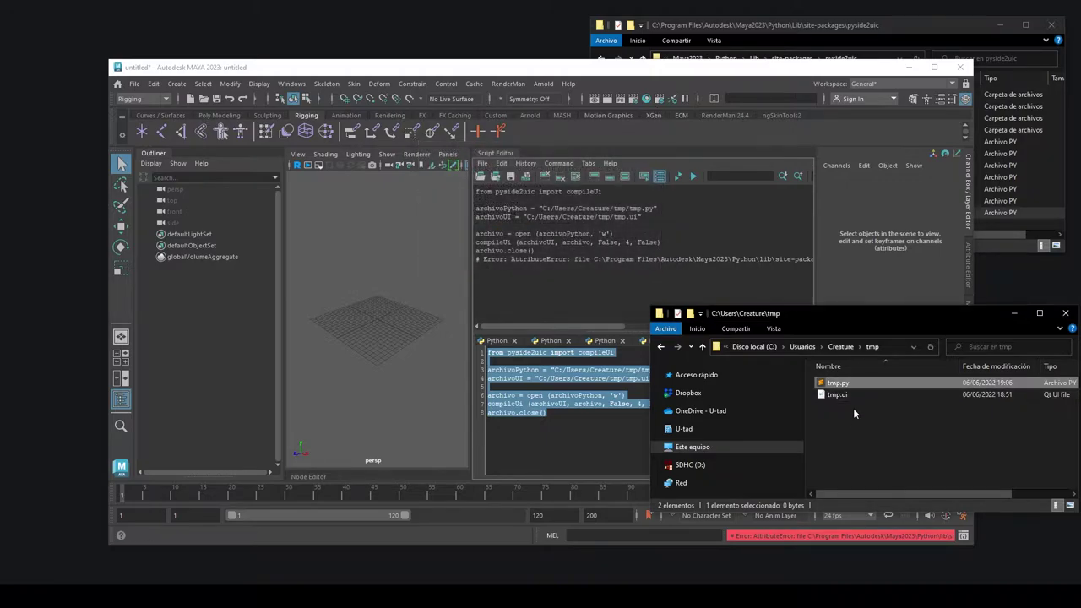
Maximize Maya and widen the Script Editor panel.
{"action": "left_click", "coordinate": [934, 66]}
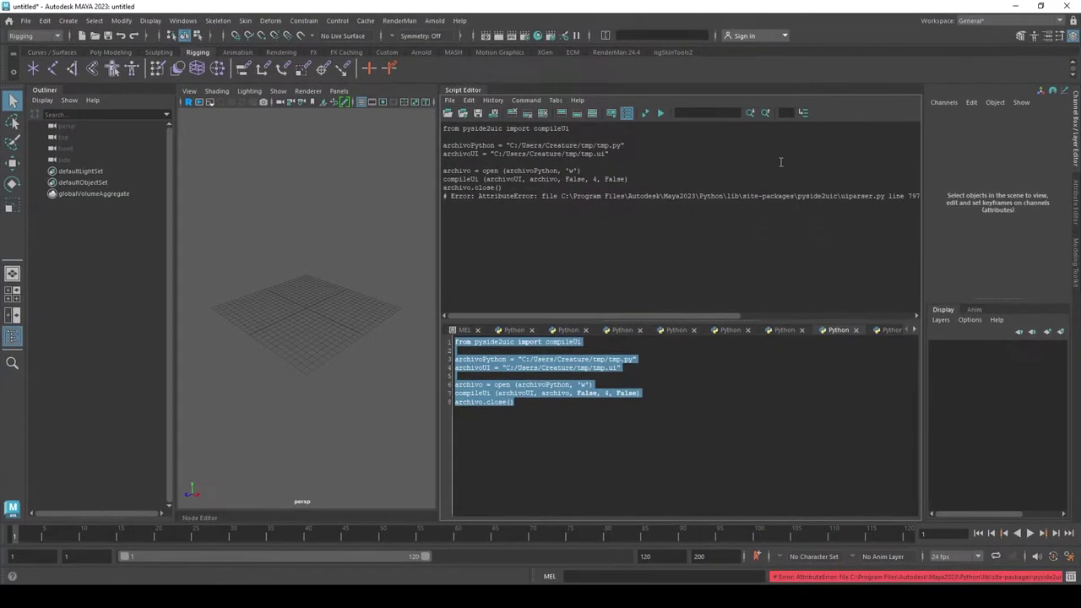
{"action": "left_click", "coordinate": [716, 414]}
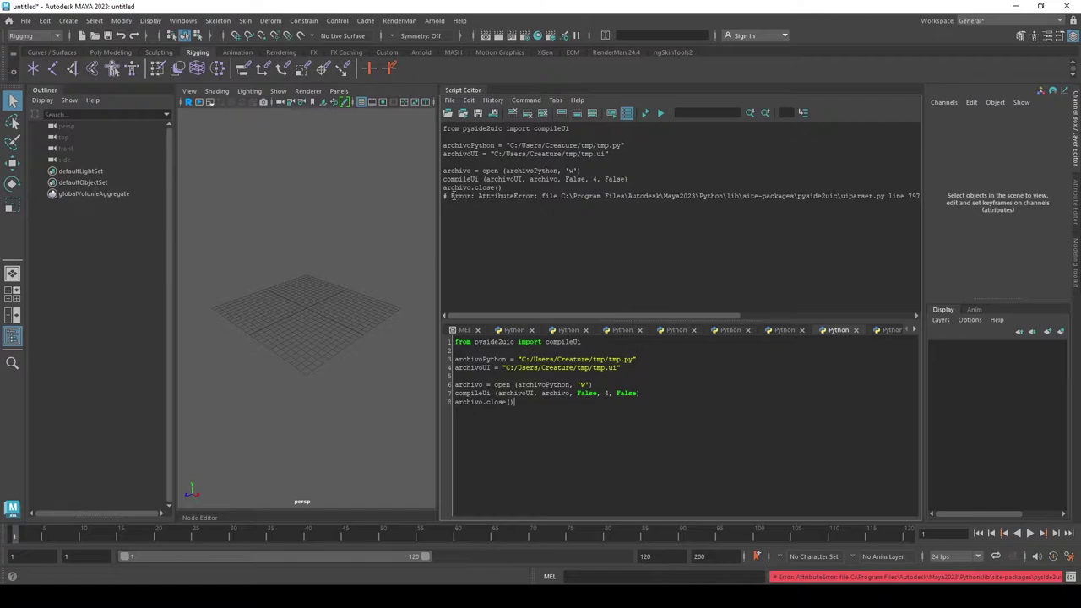
{"action": "left_click_drag", "start_coordinate": [438, 200], "coordinate": [312, 221]}
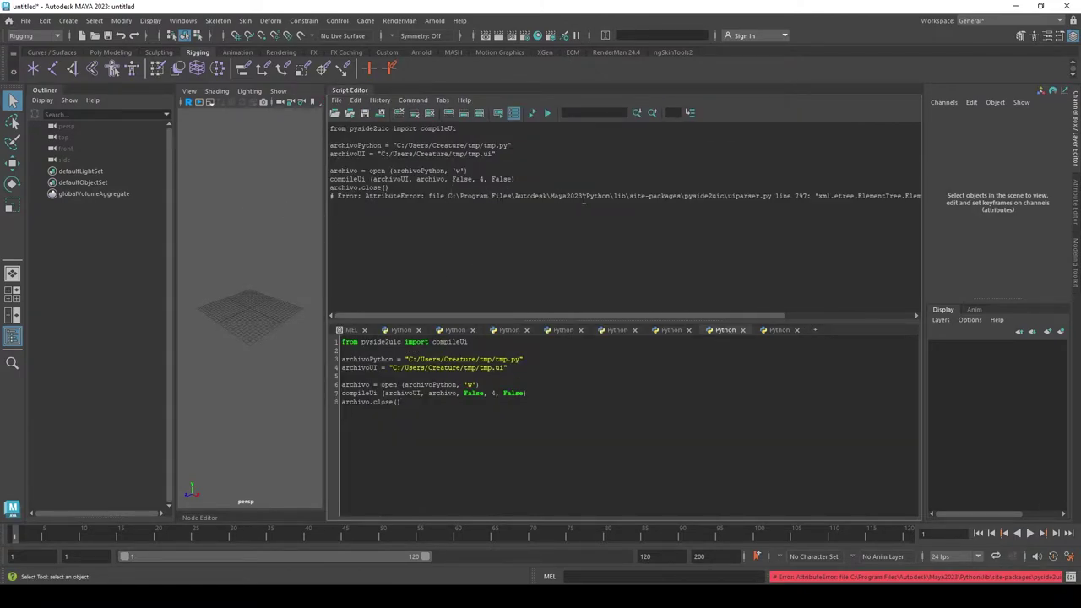
Highlight uiparser.py line 797 and 'getiterator' in the AttributeError message.
{"action": "left_click_drag", "start_coordinate": [727, 196], "coordinate": [772, 196]}
{"action": "left_click_drag", "start_coordinate": [625, 315], "coordinate": [666, 315]}
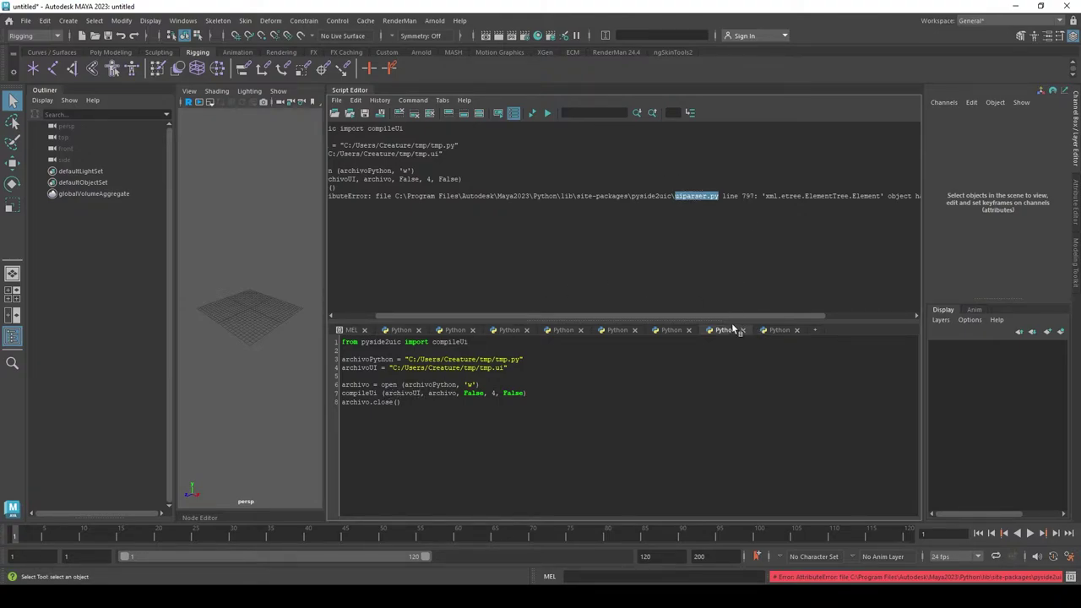
{"action": "left_click_drag", "start_coordinate": [739, 315], "coordinate": [846, 315]}
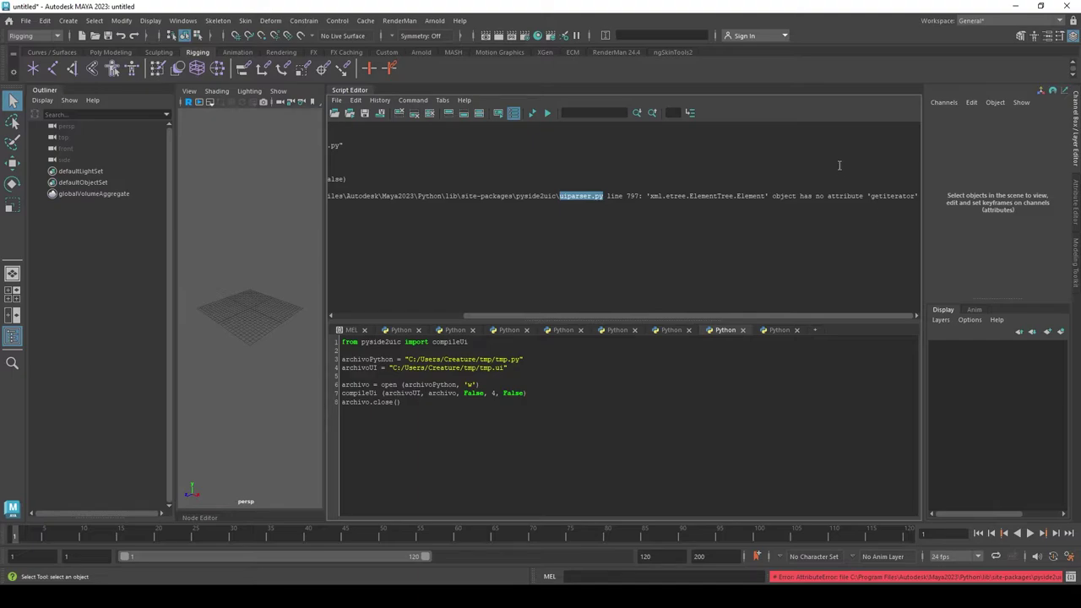
{"action": "left_click_drag", "start_coordinate": [869, 195], "coordinate": [916, 195]}
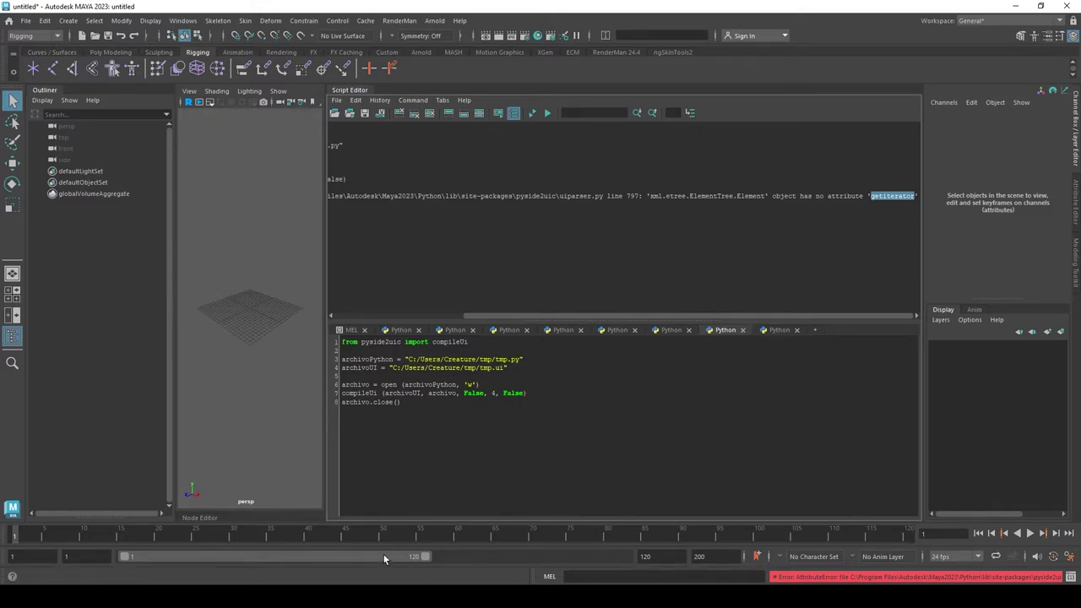
{"action": "left_click", "coordinate": [590, 559]}
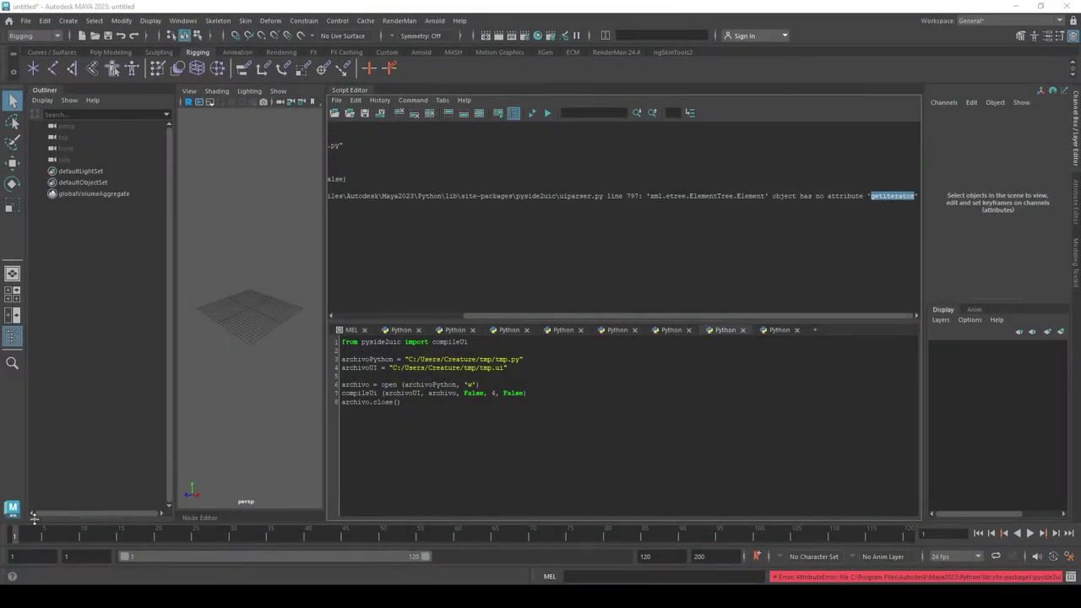
Open the GitLab merge request and highlight getiterator and its replacement iter in the description.
{"action": "left_click", "coordinate": [667, 553]}
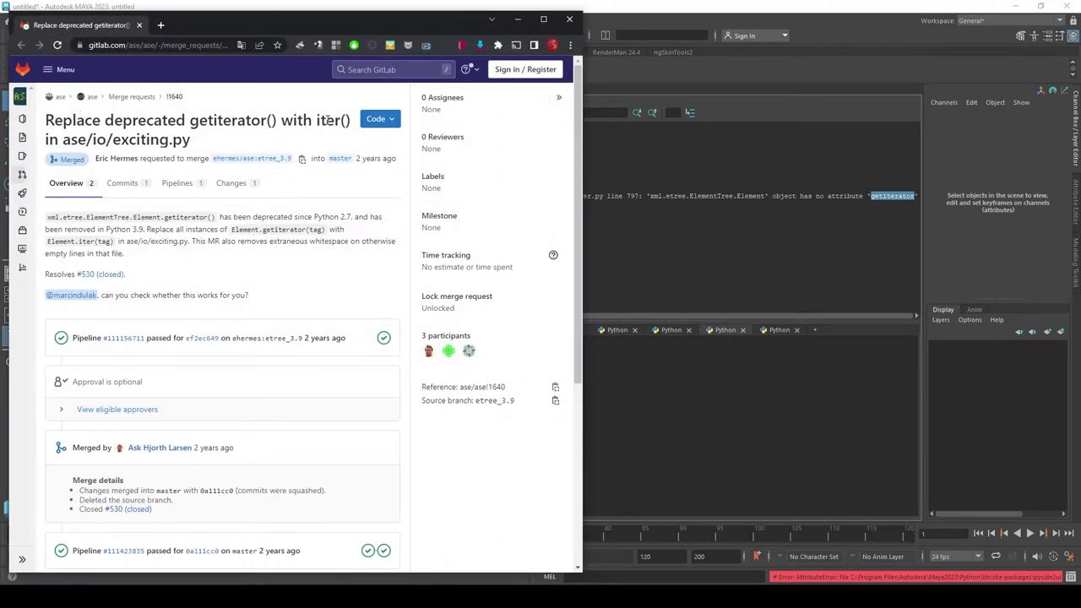
{"action": "double_click", "coordinate": [282, 228]}
{"action": "double_click", "coordinate": [86, 242]}
Minimize Chrome, close Maya without saving, and view the pyside2uic folder's full path.
{"action": "left_click", "coordinate": [517, 19]}
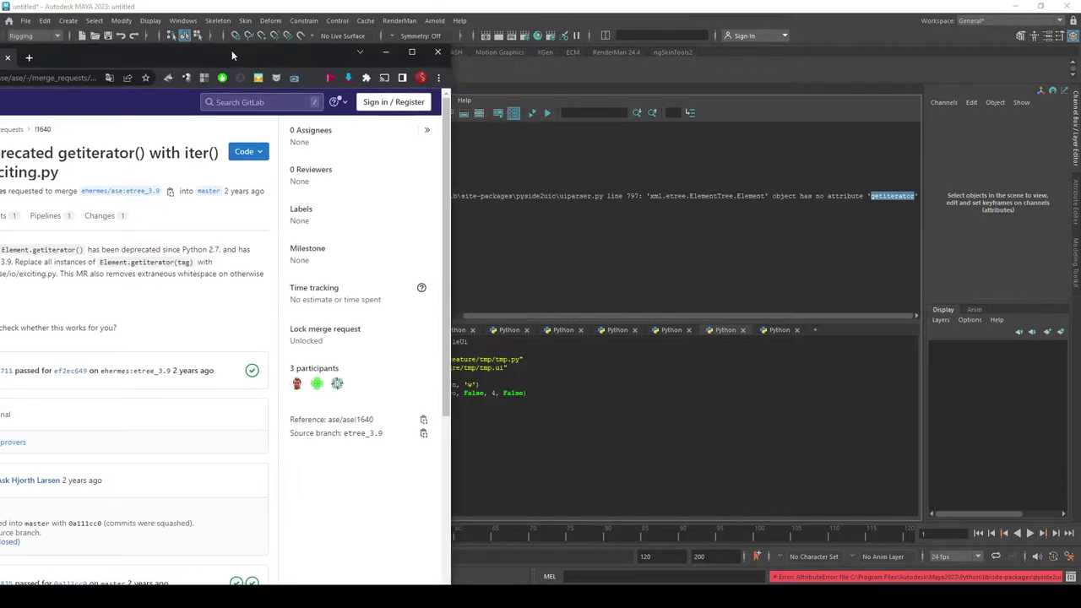
{"action": "left_click", "coordinate": [1062, 6]}
{"action": "left_click", "coordinate": [540, 300]}
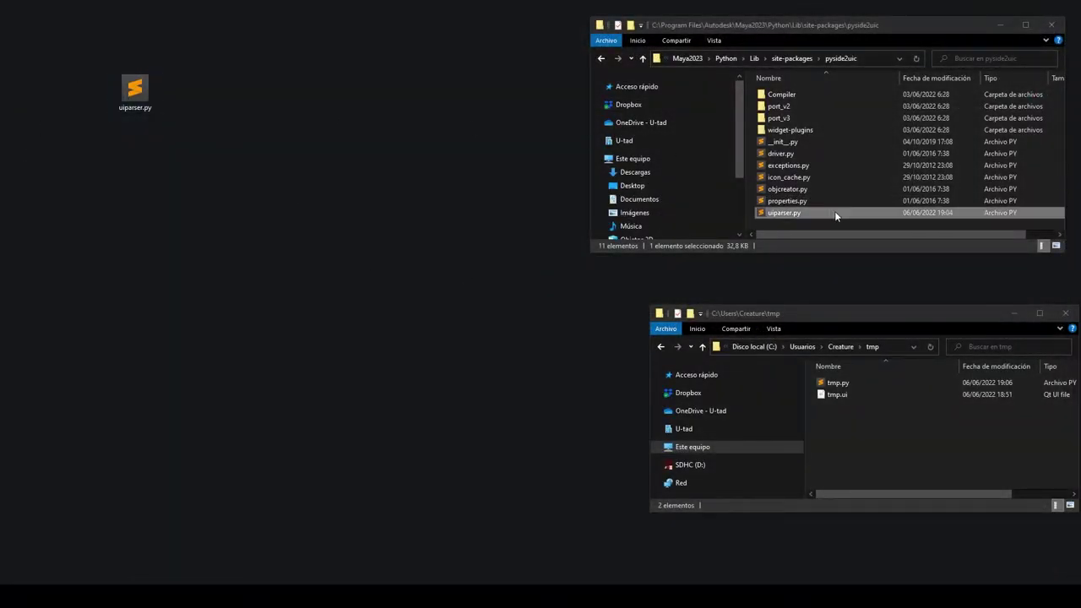
{"action": "left_click", "coordinate": [870, 59]}
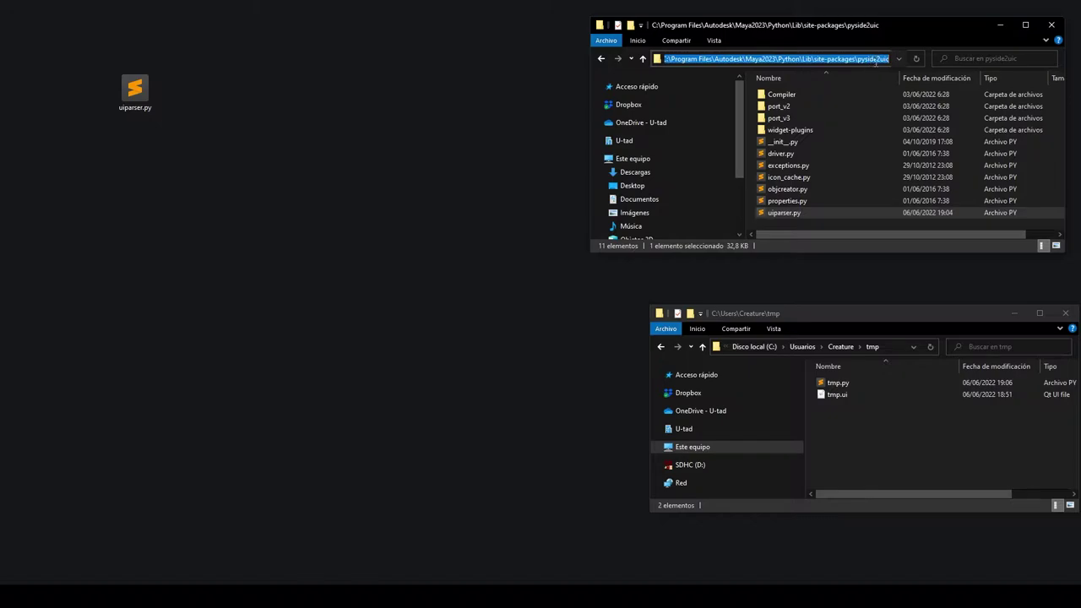
{"action": "left_click", "coordinate": [583, 70]}
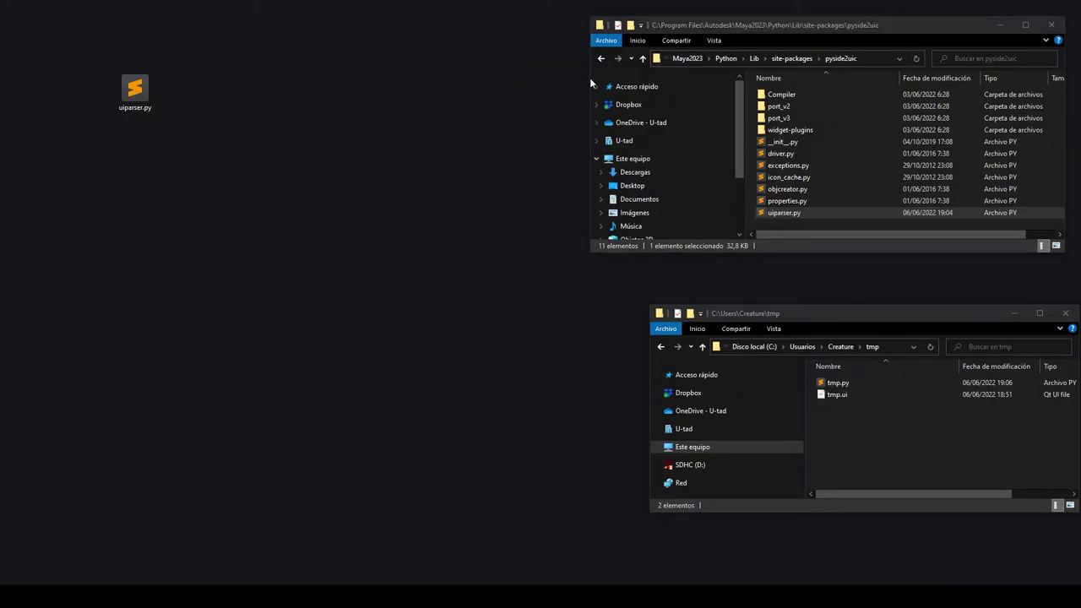
Rename uiparser.py in the pyside2uic folder to uiparser_old.py, granting permission.
{"action": "left_click_drag", "start_coordinate": [590, 78], "coordinate": [427, 89]}
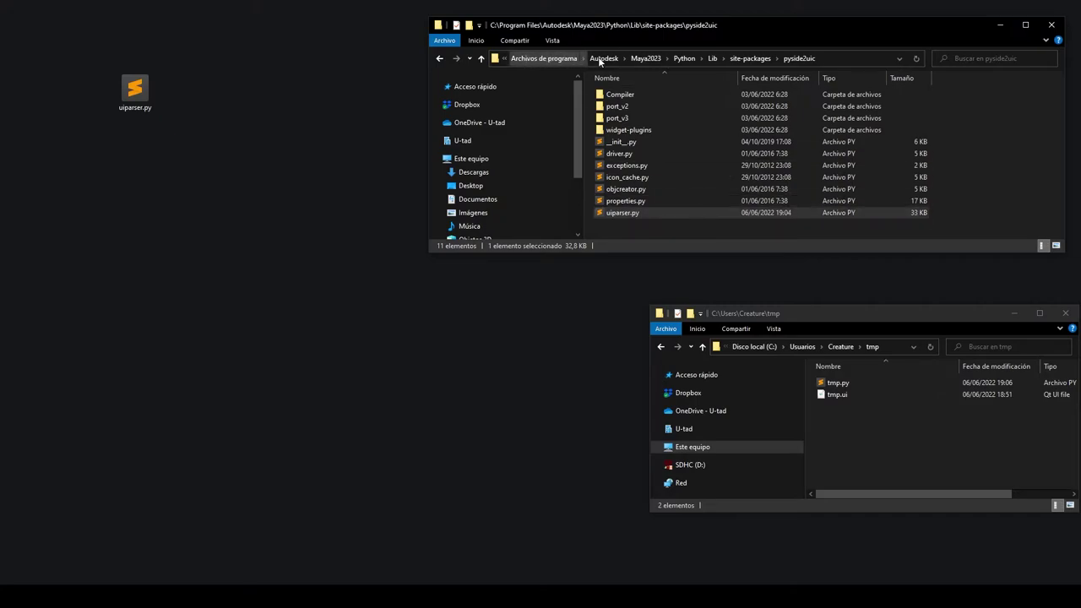
{"action": "left_click", "coordinate": [859, 59]}
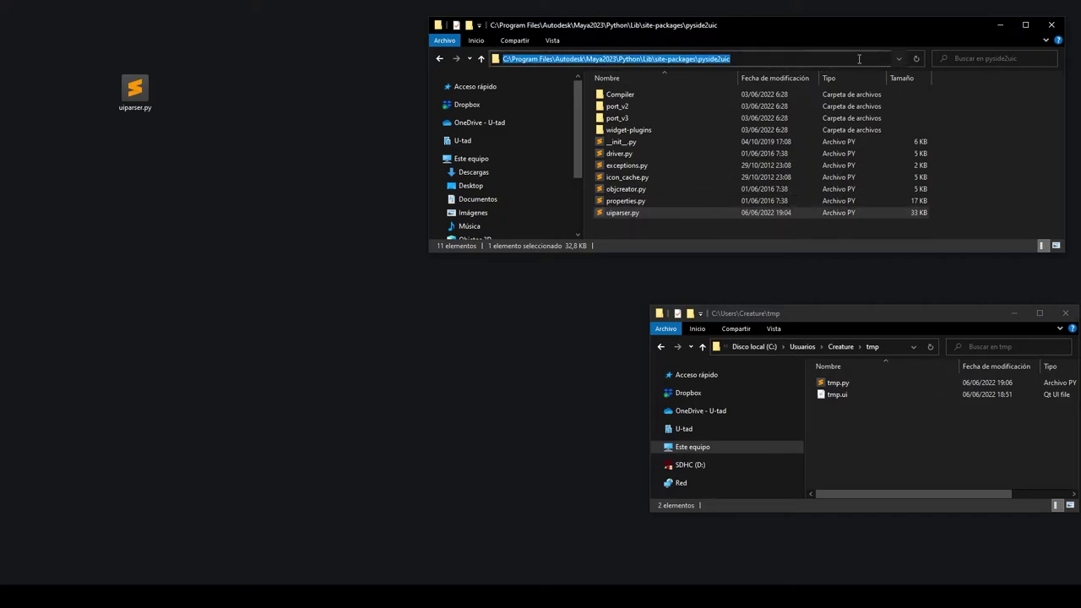
{"action": "left_click", "coordinate": [621, 212]}
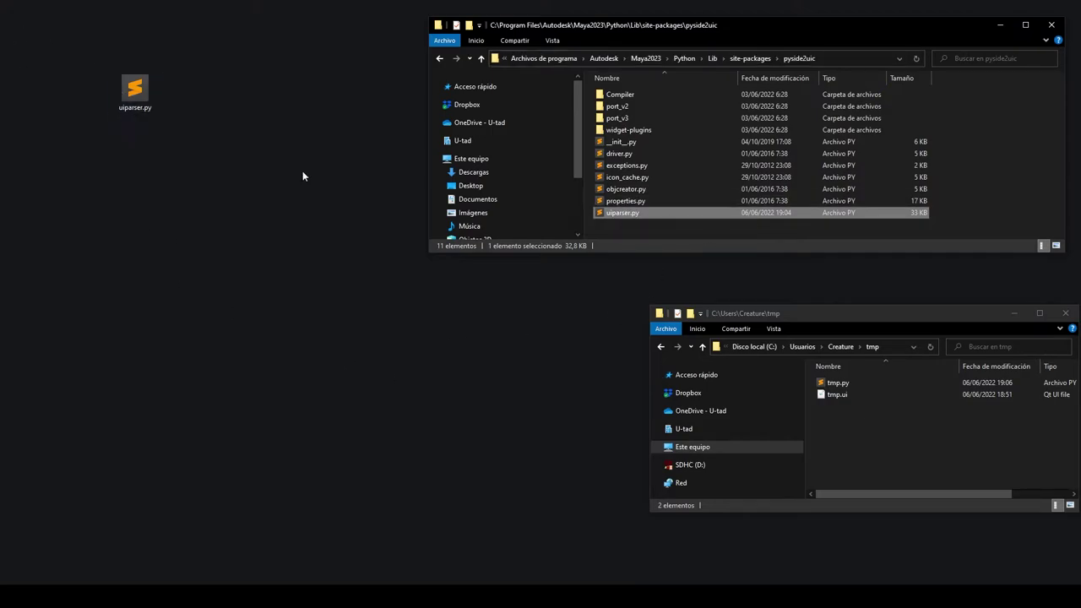
{"action": "key", "text": "F2"}
{"action": "type", "text": "_ol"}
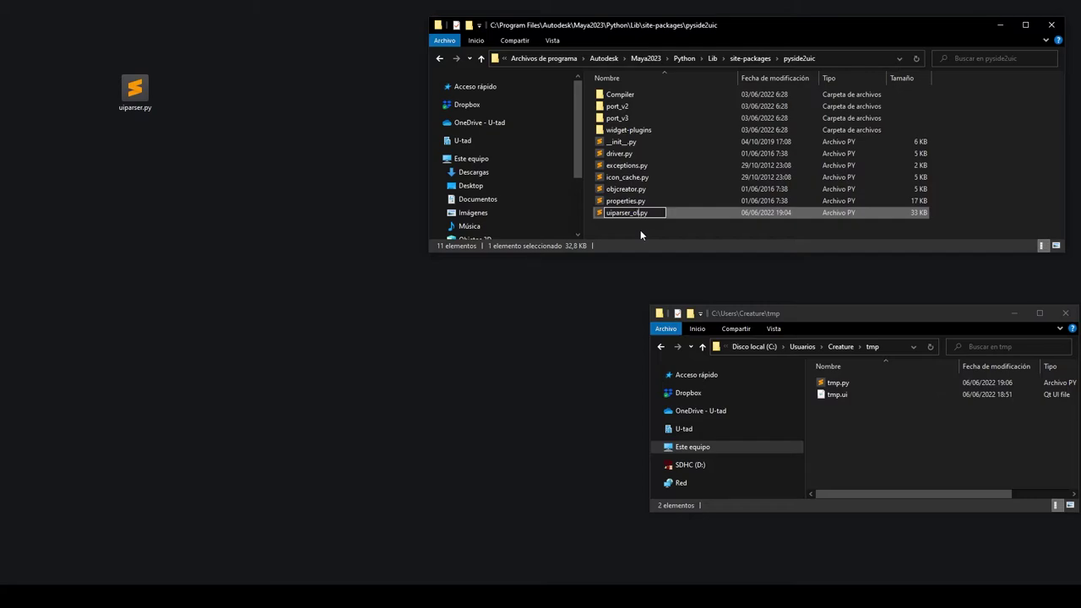
{"action": "type", "text": "d"}
{"action": "key", "text": "Return"}
{"action": "left_click", "coordinate": [529, 347]}
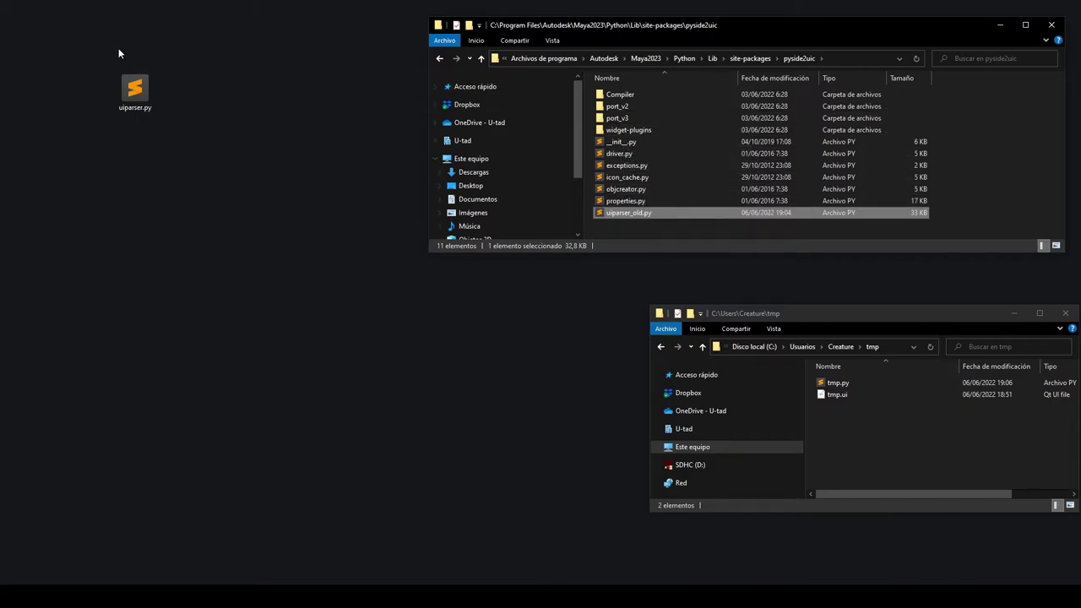
Open the desktop uiparser.py in Sublime Text full-screen and find getiterator.
{"action": "double_click", "coordinate": [134, 90]}
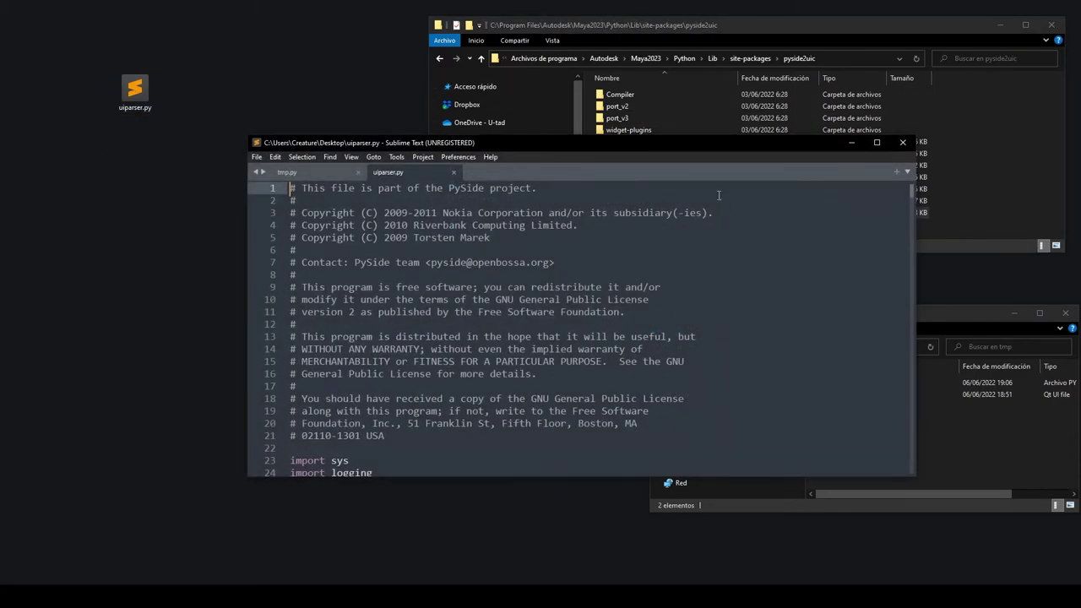
{"action": "left_click", "coordinate": [876, 142]}
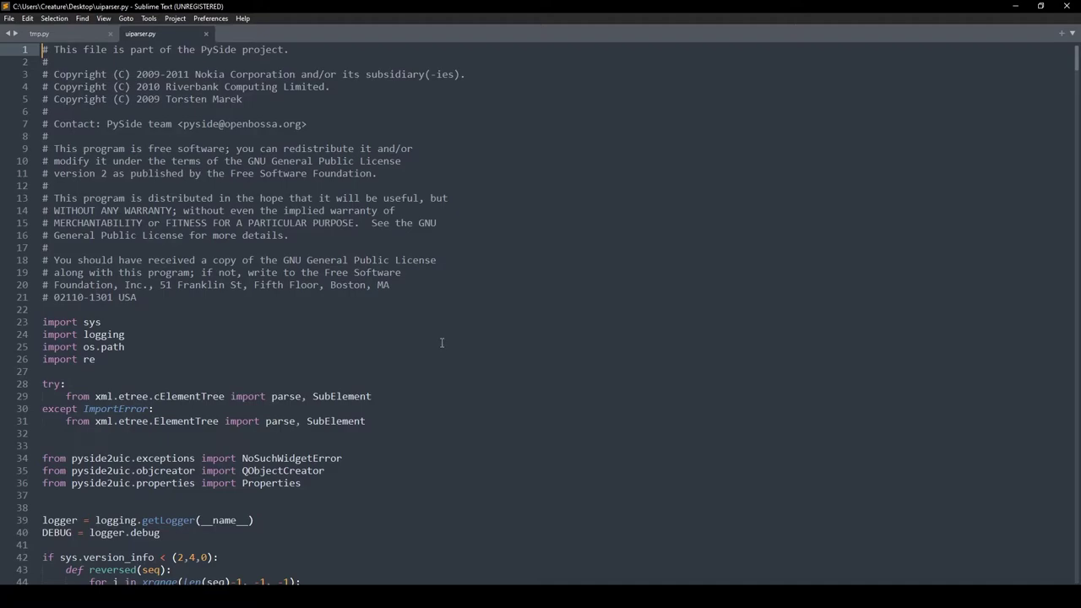
{"action": "key", "text": "ctrl+f"}
{"action": "type", "text": "getiterator"}
{"action": "key", "text": "Return"}
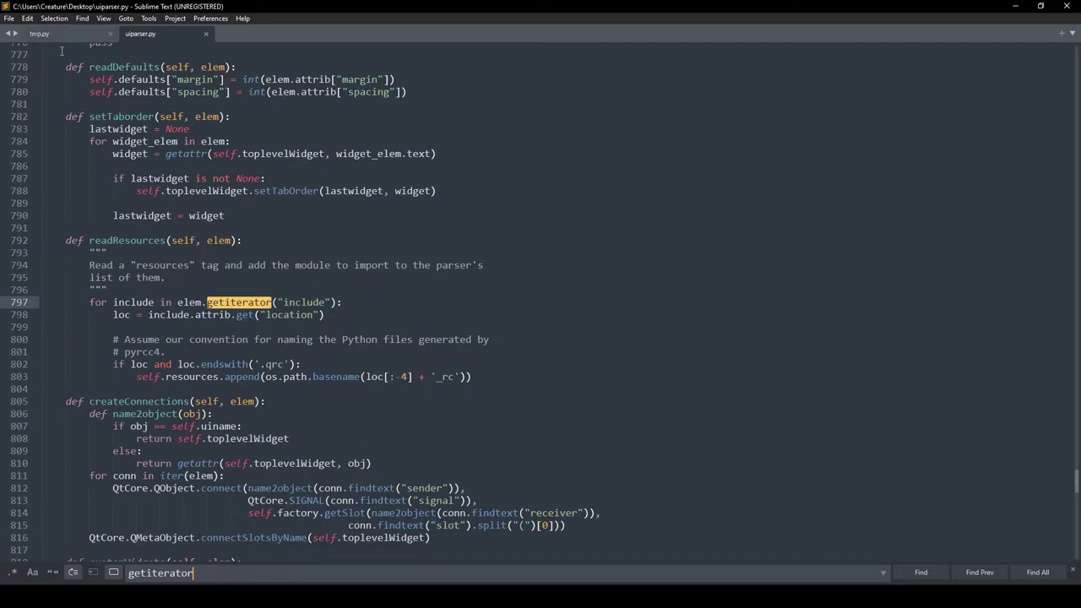
Replace every occurrence of getiterator with iter.
{"action": "left_click", "coordinate": [82, 17]}
{"action": "left_click", "coordinate": [99, 84]}
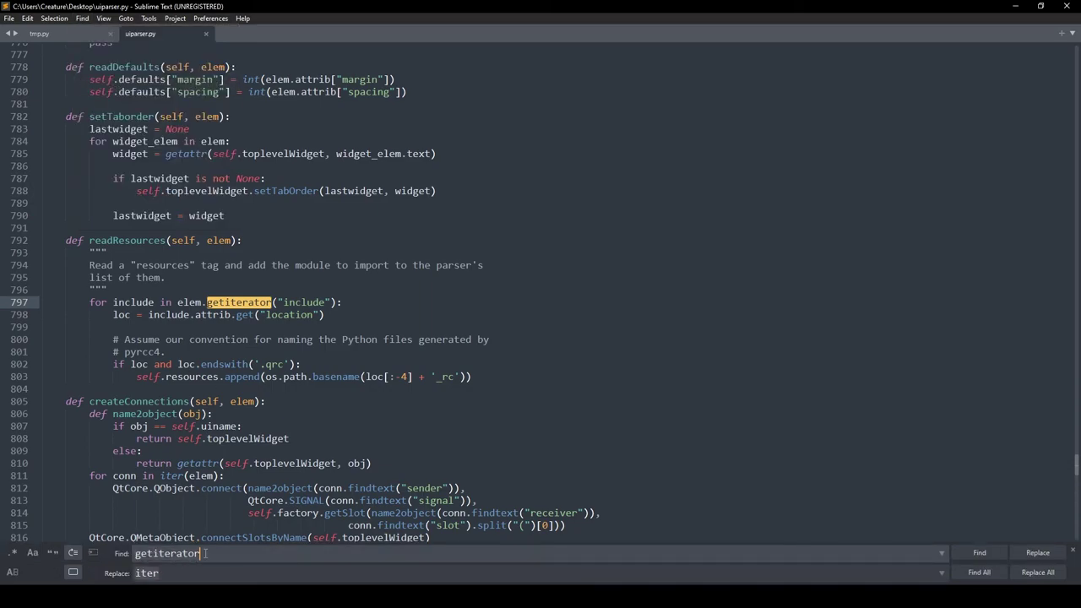
{"action": "left_click", "coordinate": [160, 574]}
{"action": "left_click", "coordinate": [159, 574]}
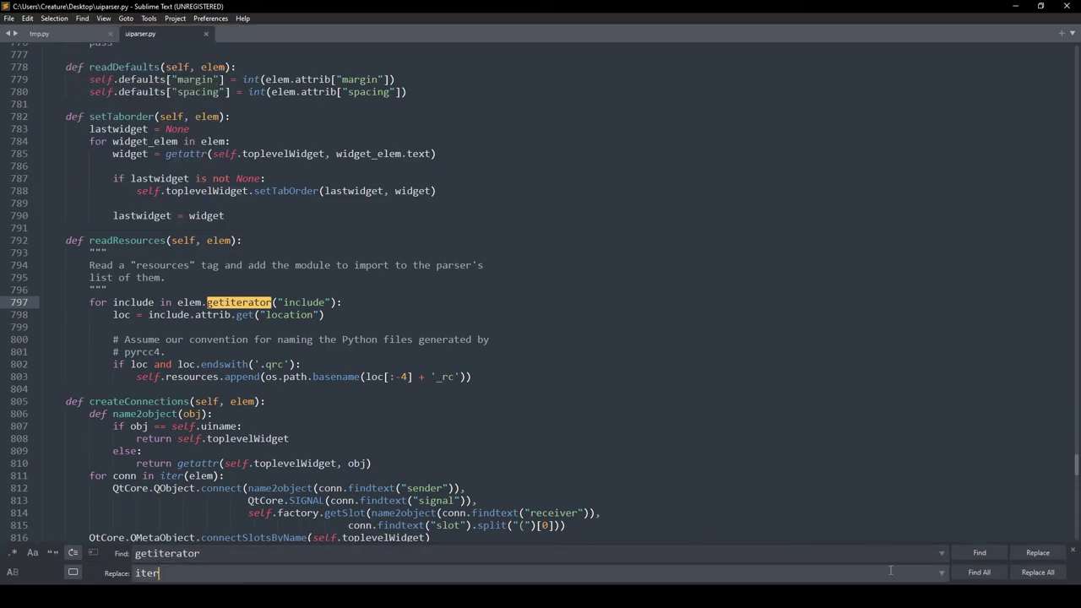
{"action": "left_click", "coordinate": [1050, 573]}
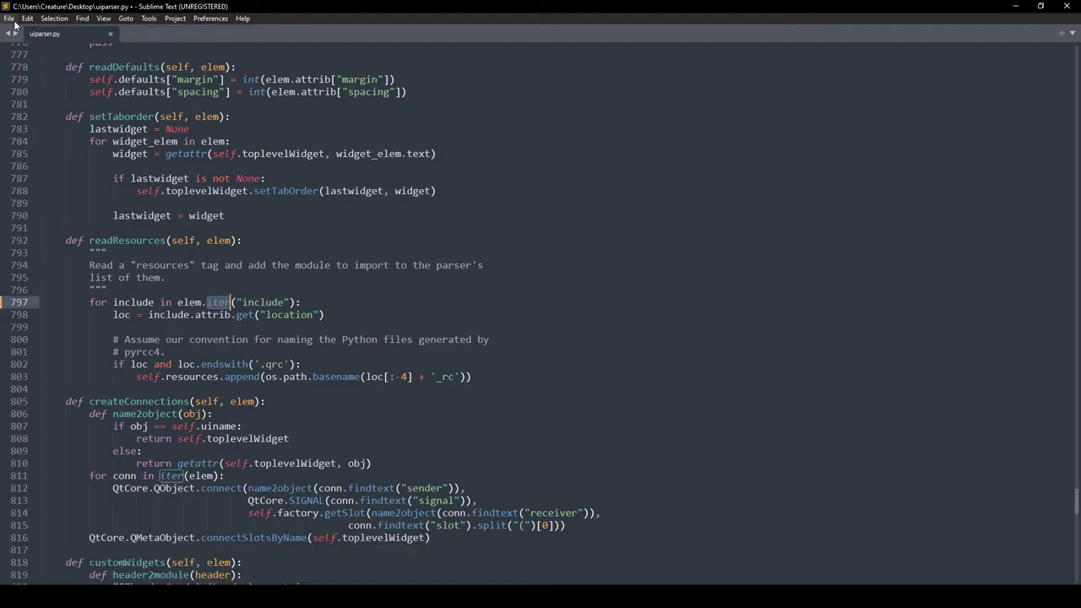
Save the patched uiparser.py and close Sublime Text.
{"action": "left_click", "coordinate": [9, 17]}
{"action": "left_click", "coordinate": [35, 103]}
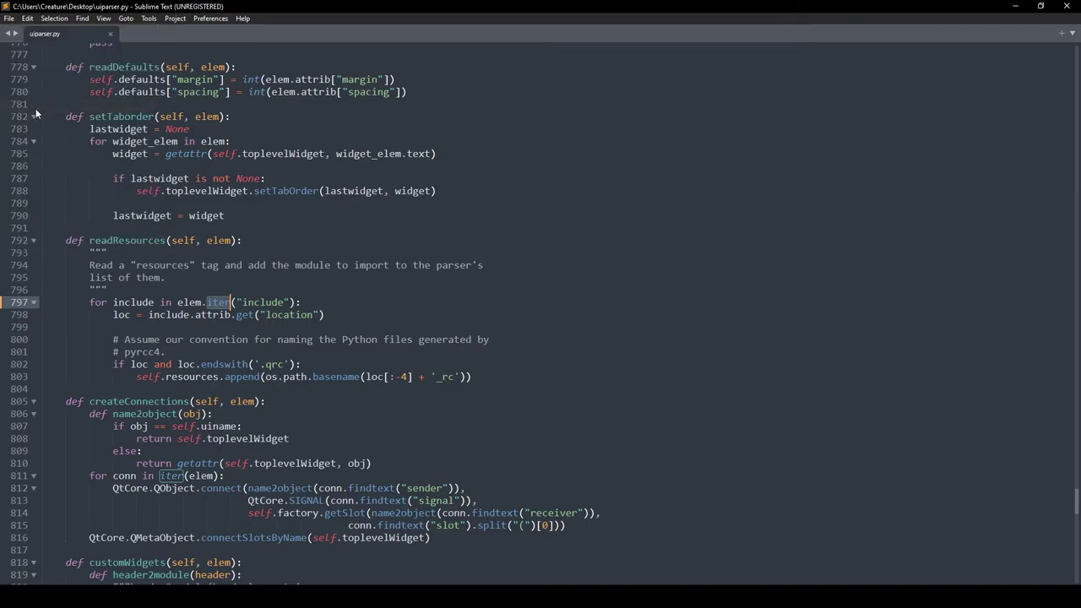
{"action": "left_click", "coordinate": [1065, 6]}
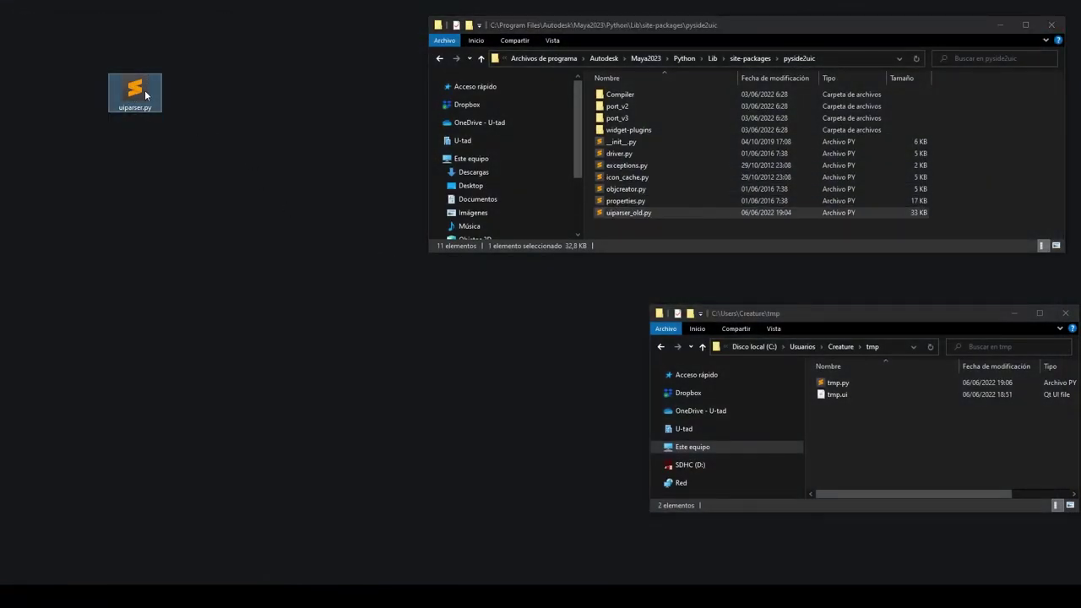
Move patched uiparser.py into pyside2uic, delete old tmp.py, and let maya.exe past SmartScreen.
{"action": "left_click_drag", "start_coordinate": [144, 94], "coordinate": [622, 229]}
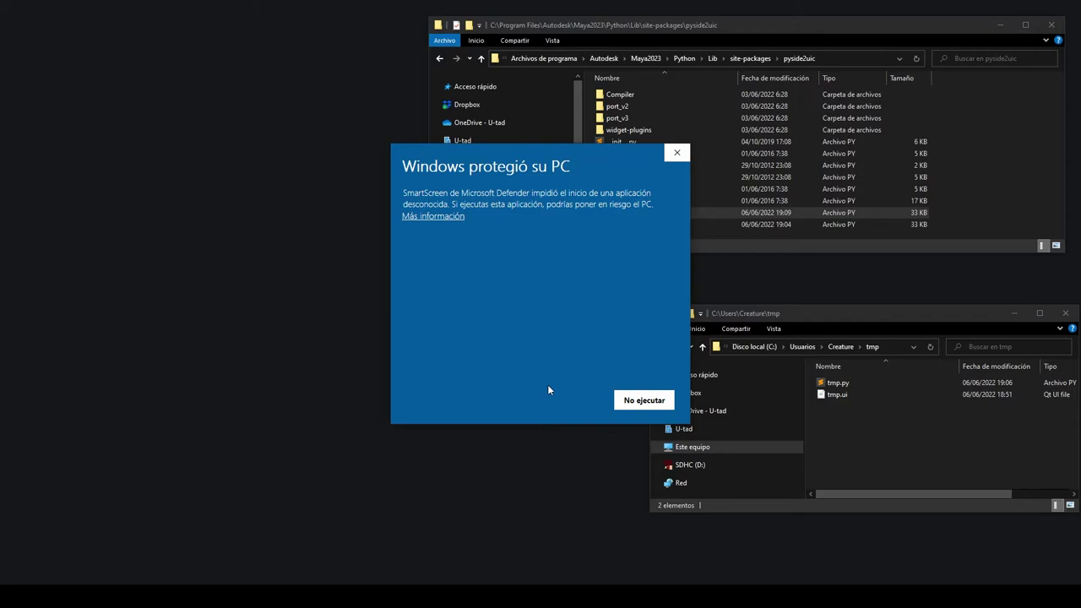
{"action": "left_click", "coordinate": [838, 384]}
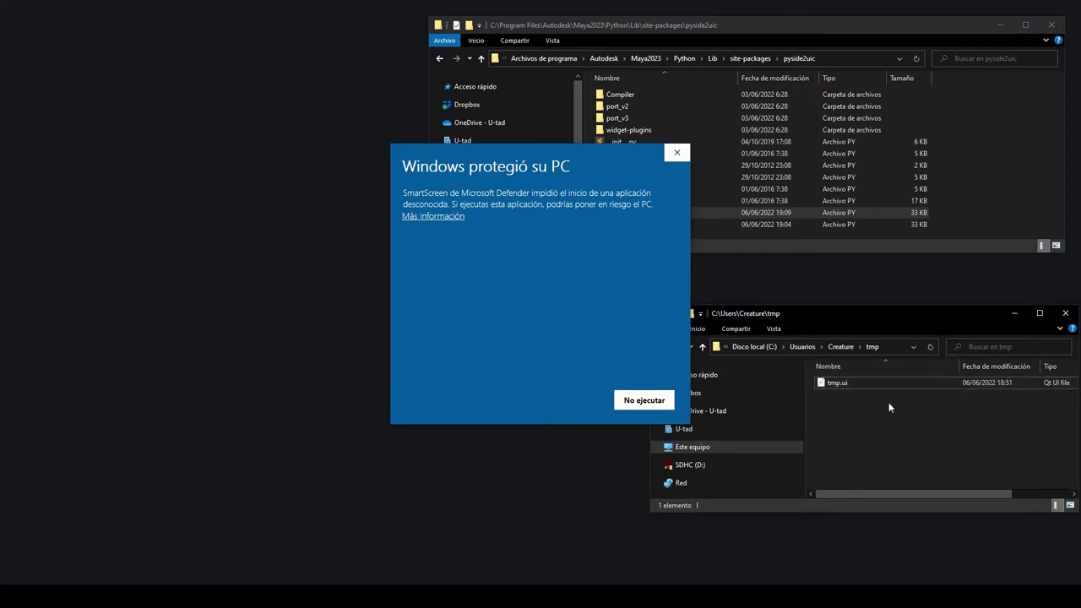
{"action": "left_click", "coordinate": [436, 217]}
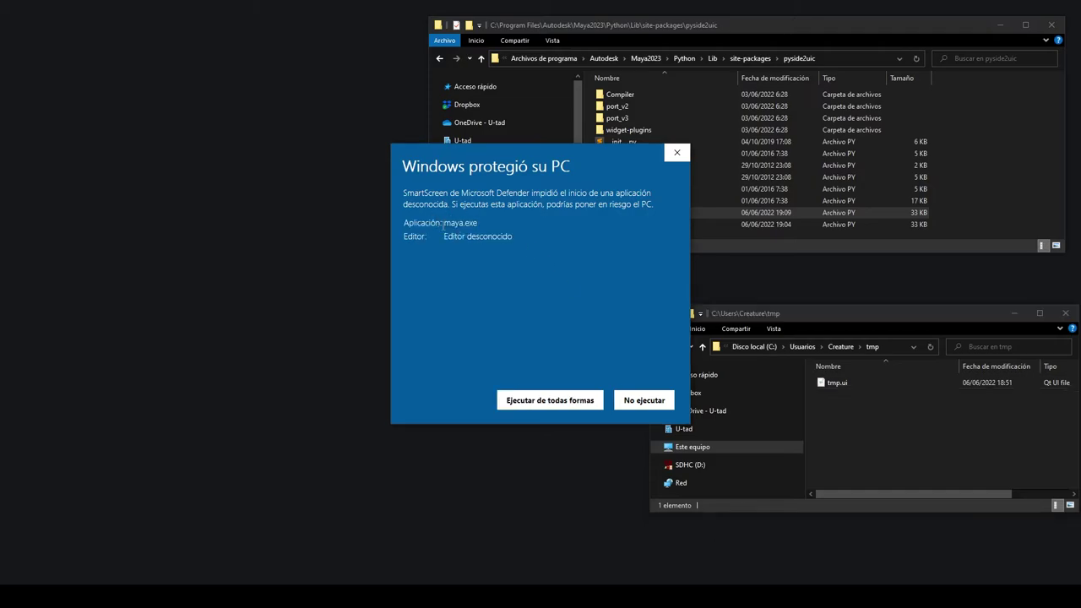
{"action": "left_click", "coordinate": [559, 403]}
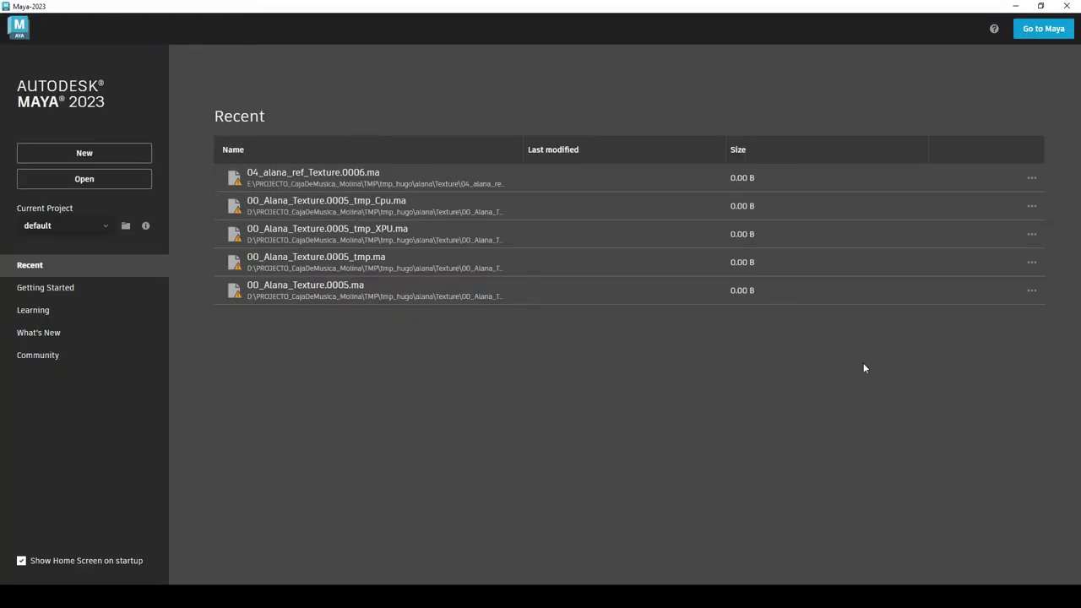
Start a new scene without saving, clear the history, and rerun the whole compileUi script.
{"action": "left_click", "coordinate": [96, 160]}
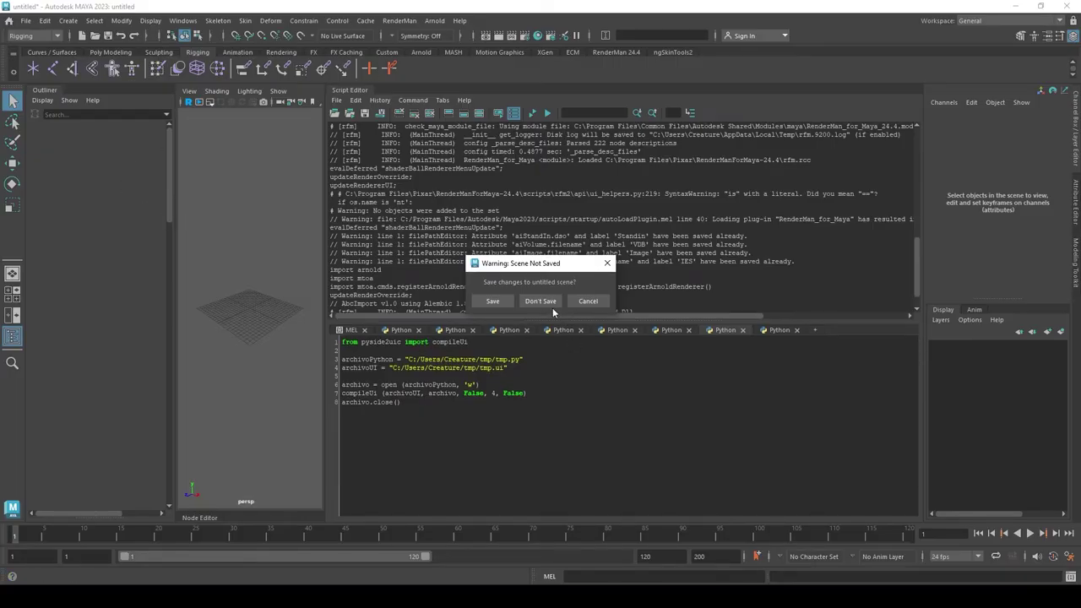
{"action": "left_click", "coordinate": [540, 300]}
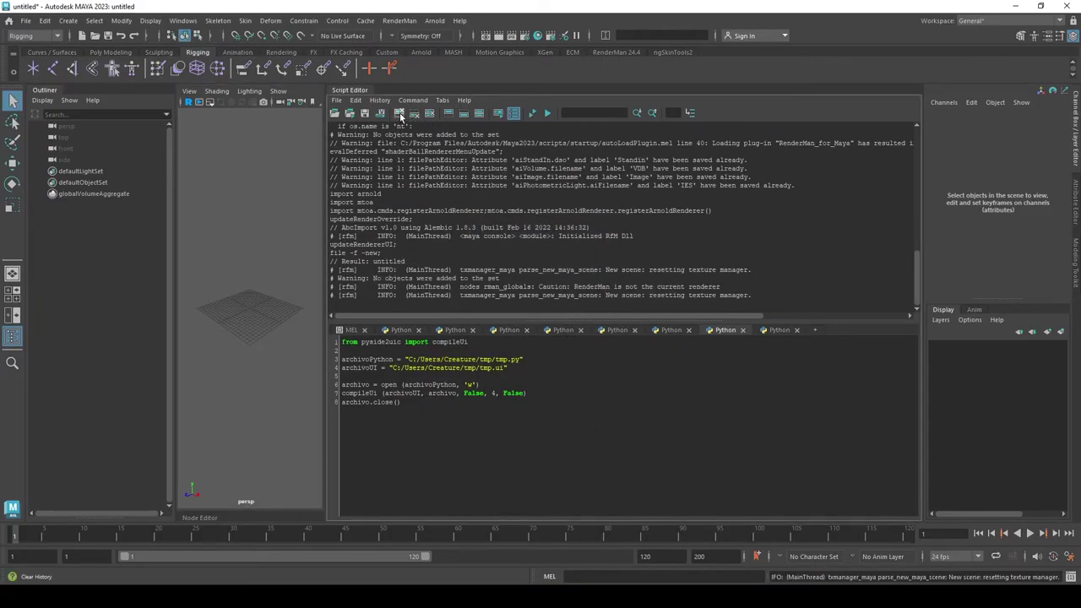
{"action": "left_click", "coordinate": [429, 113]}
{"action": "key", "text": "ctrl+a"}
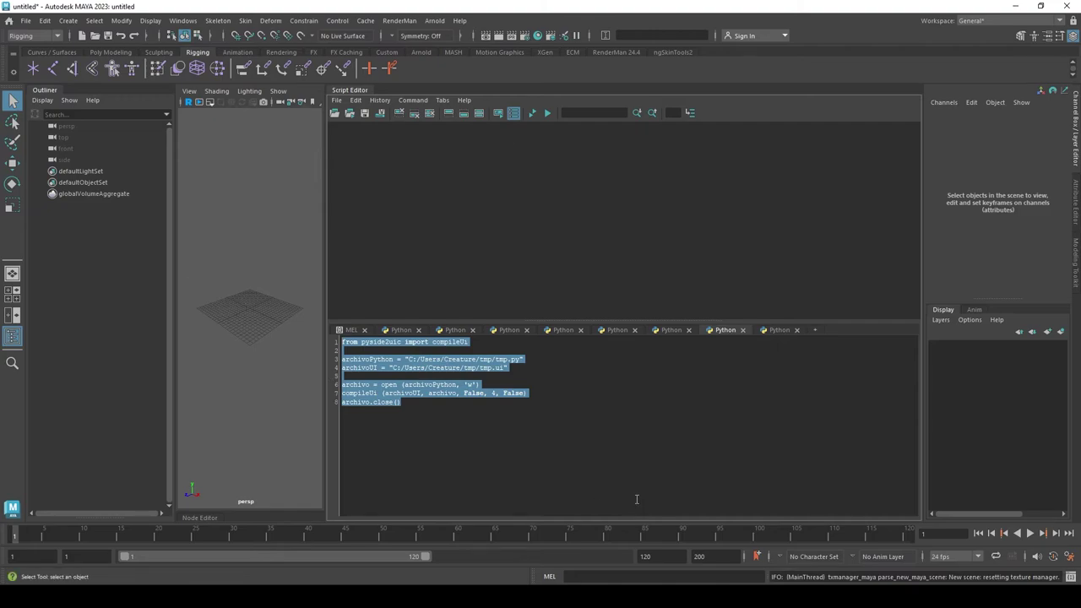
{"action": "key", "text": "ctrl+Return"}
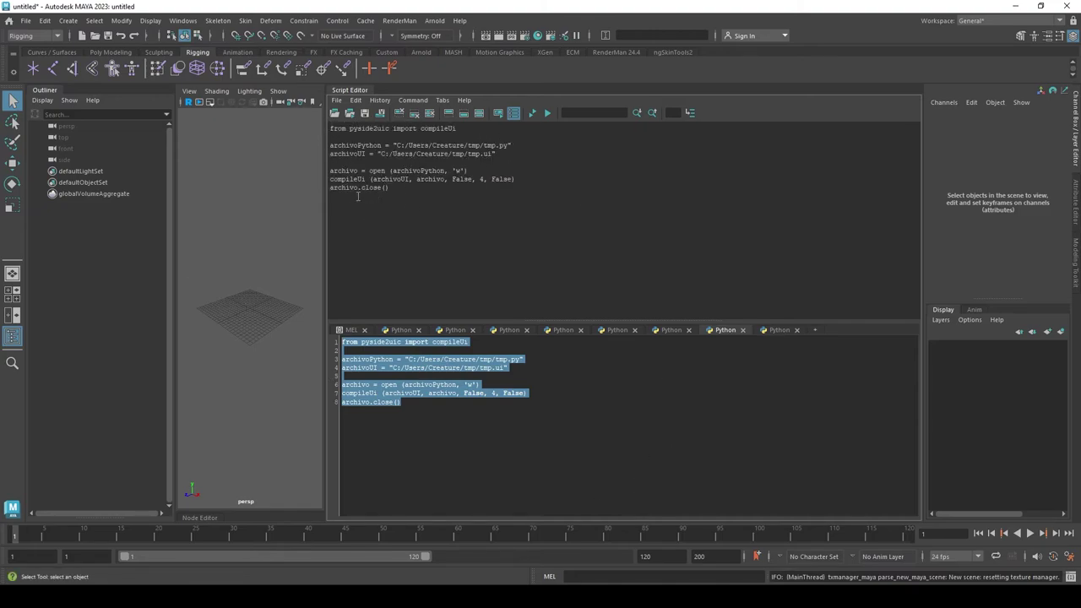
{"action": "left_click", "coordinate": [1015, 6]}
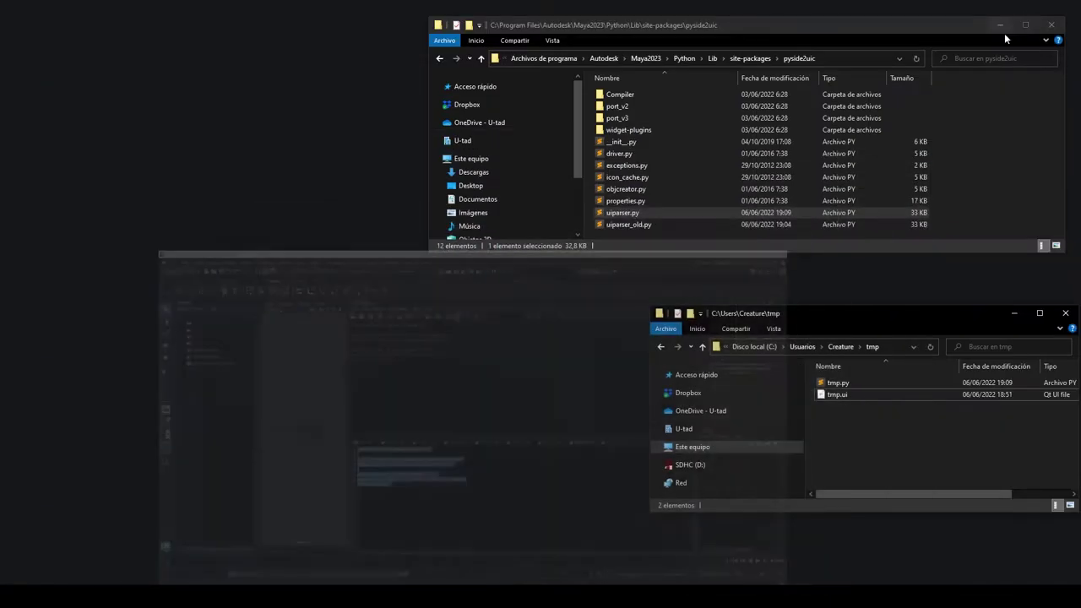
{"action": "left_click", "coordinate": [845, 383]}
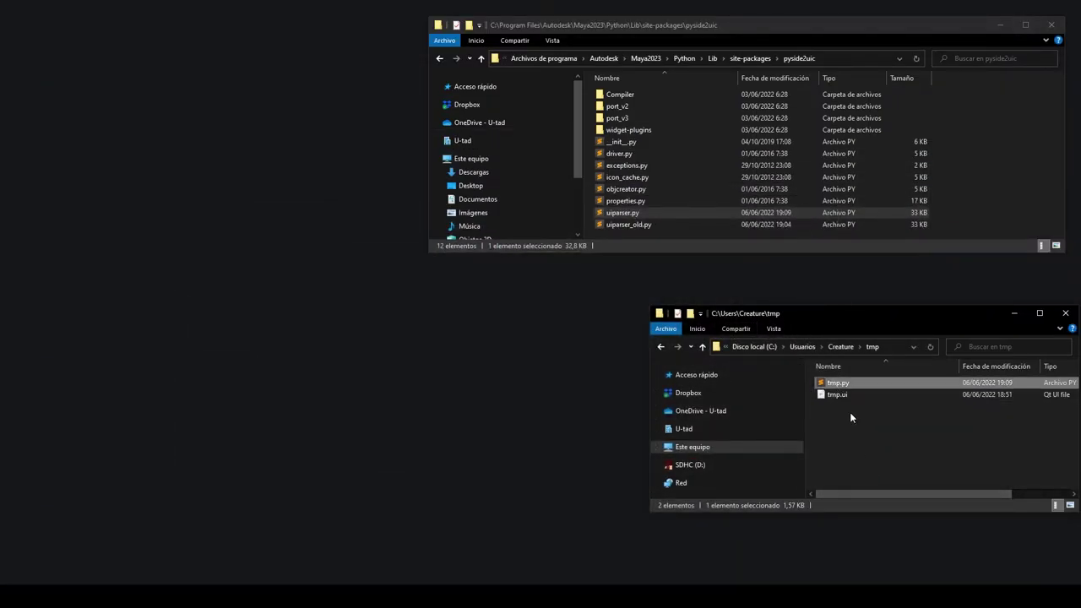
{"action": "double_click", "coordinate": [839, 382]}
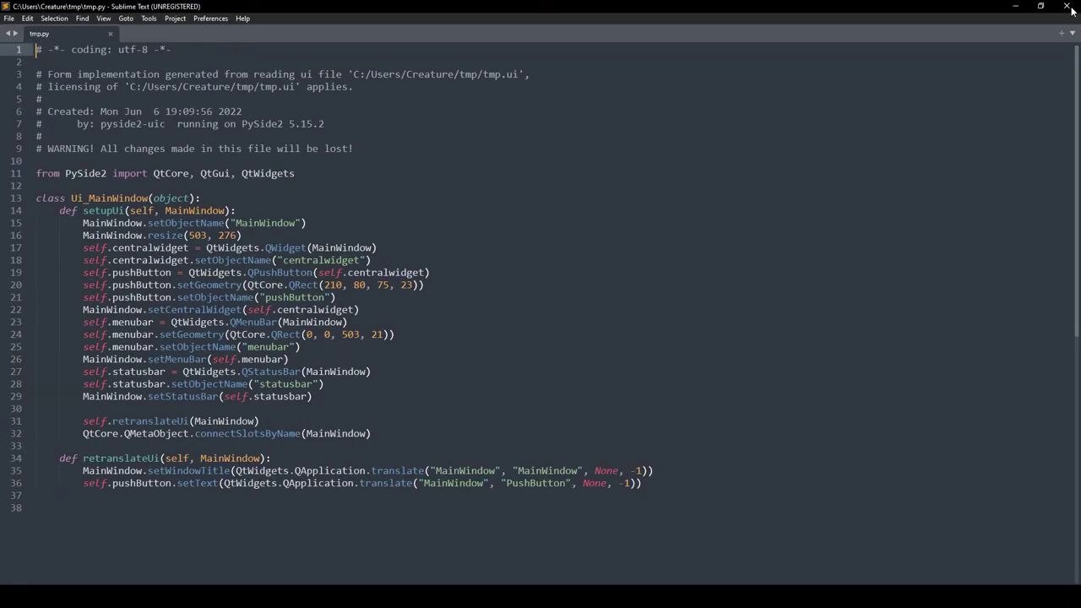
{"action": "left_click", "coordinate": [1015, 7]}
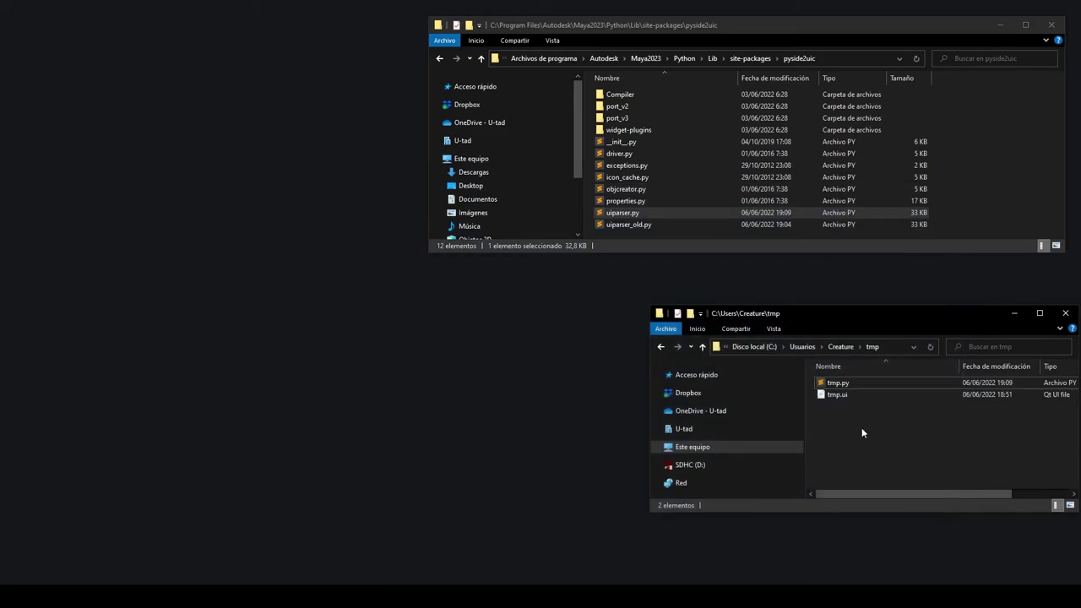